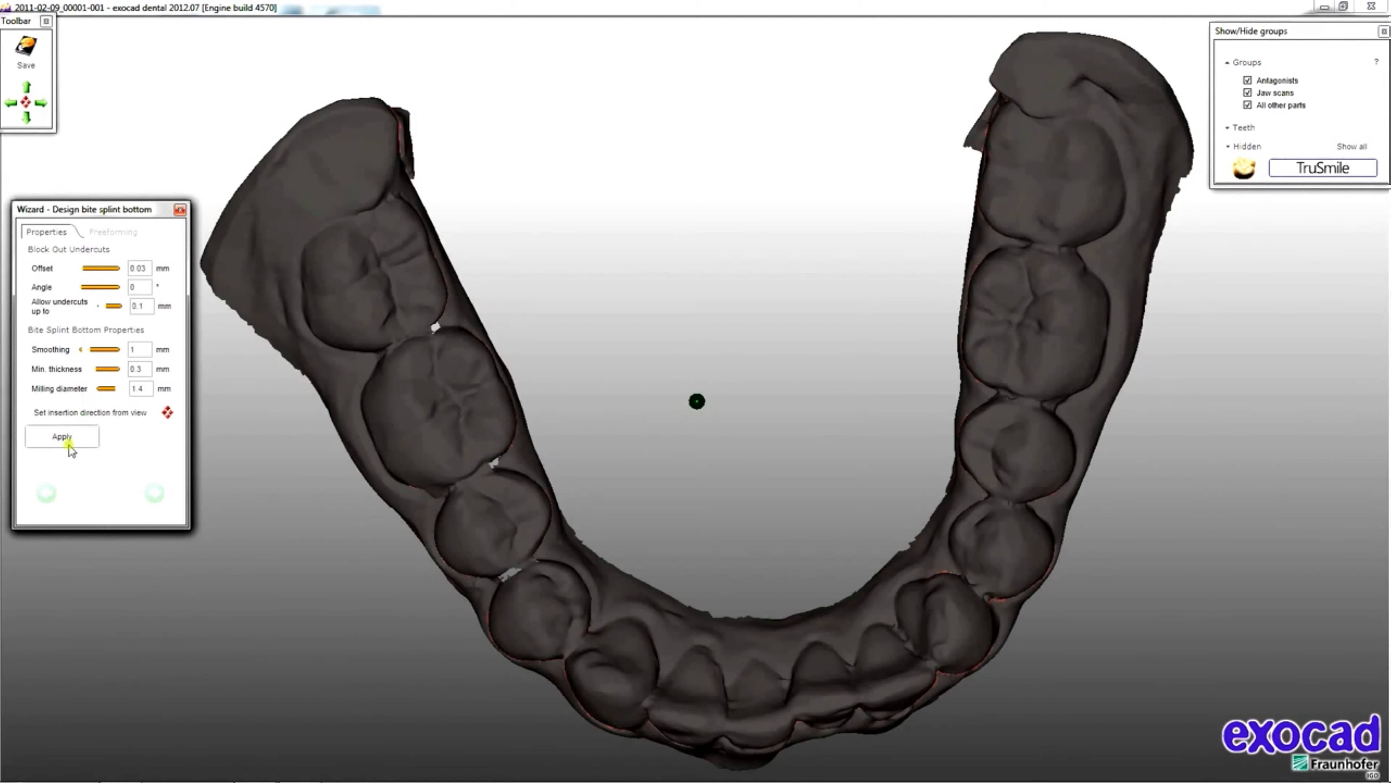
# Apply the block-out and bite splint bottom properties to generate the splint bottom.
pyautogui.click(69, 445)
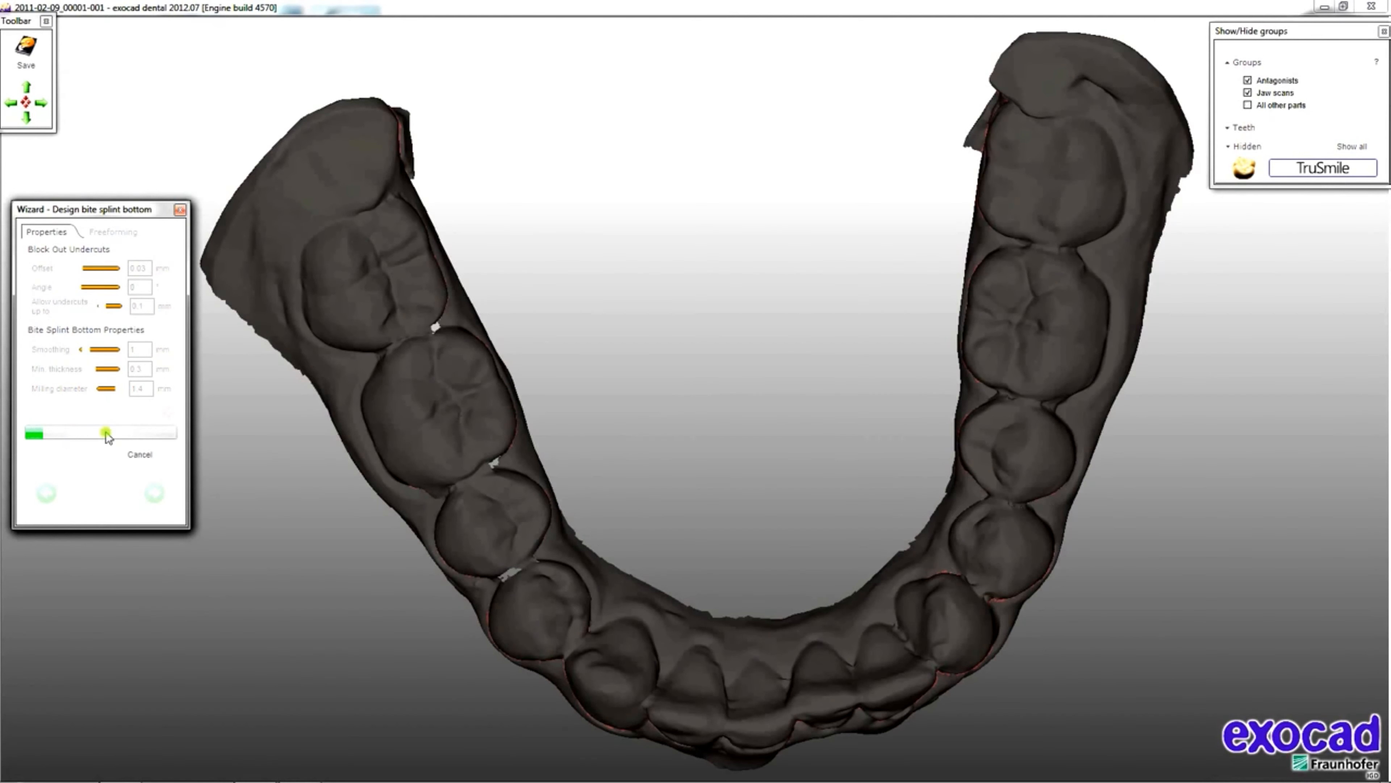
pyautogui.click(113, 453)
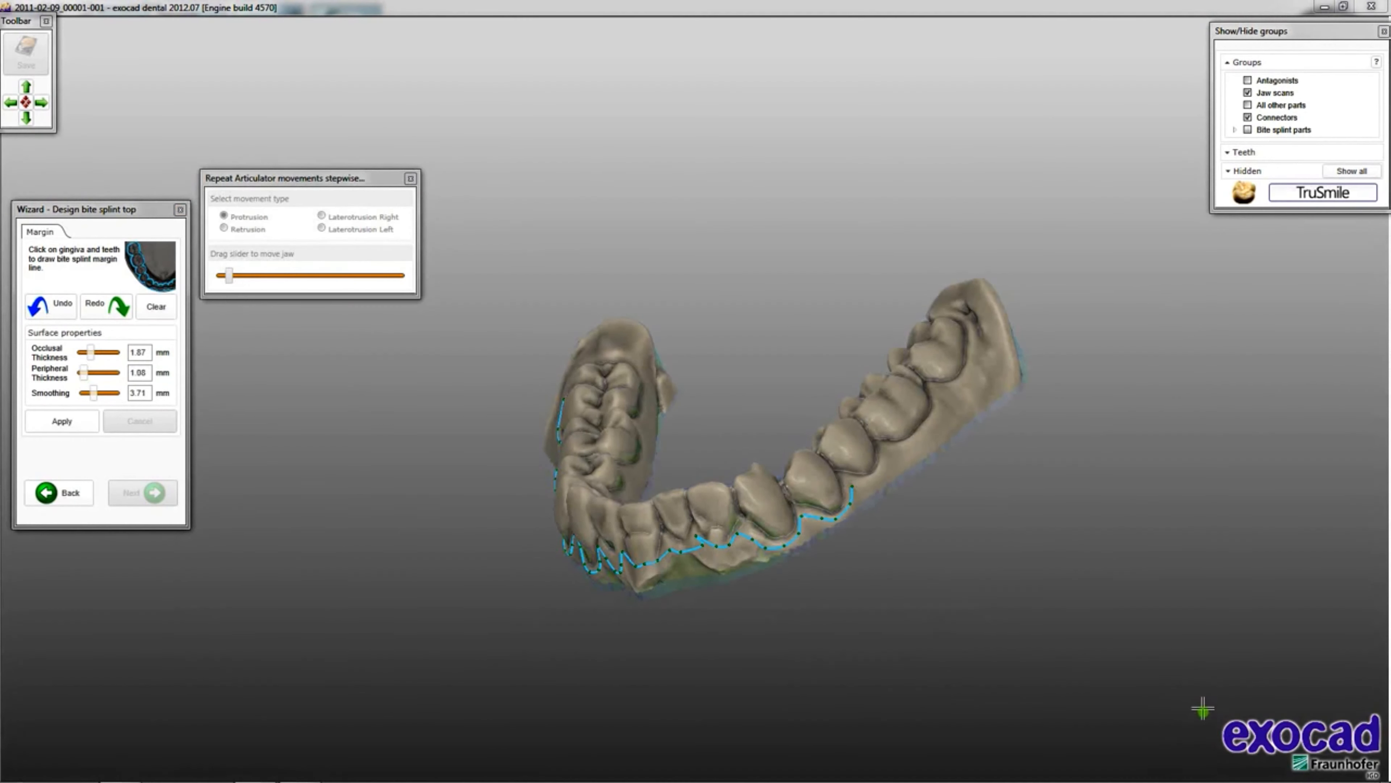
pyautogui.moveTo(1227, 775)
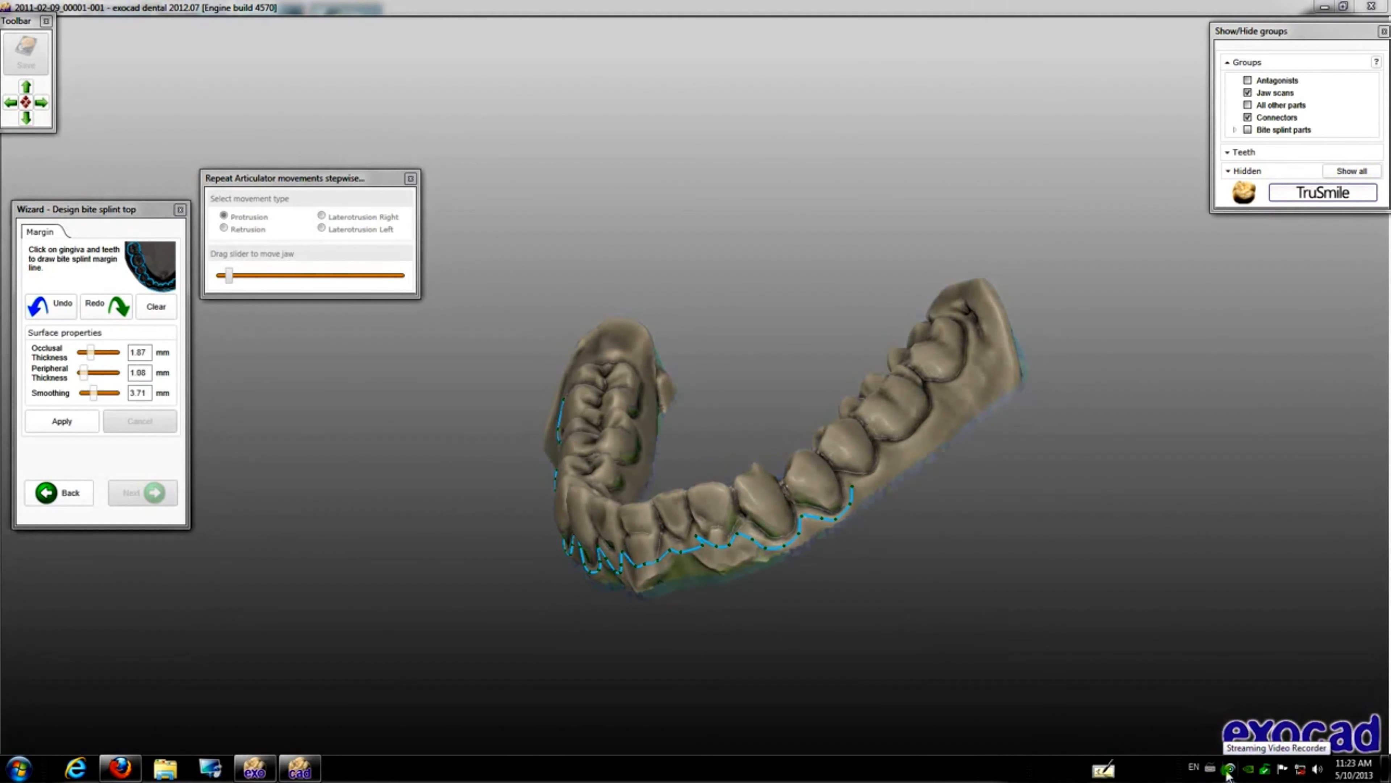
pyautogui.rightClick(1227, 773)
pyautogui.click(1228, 583)
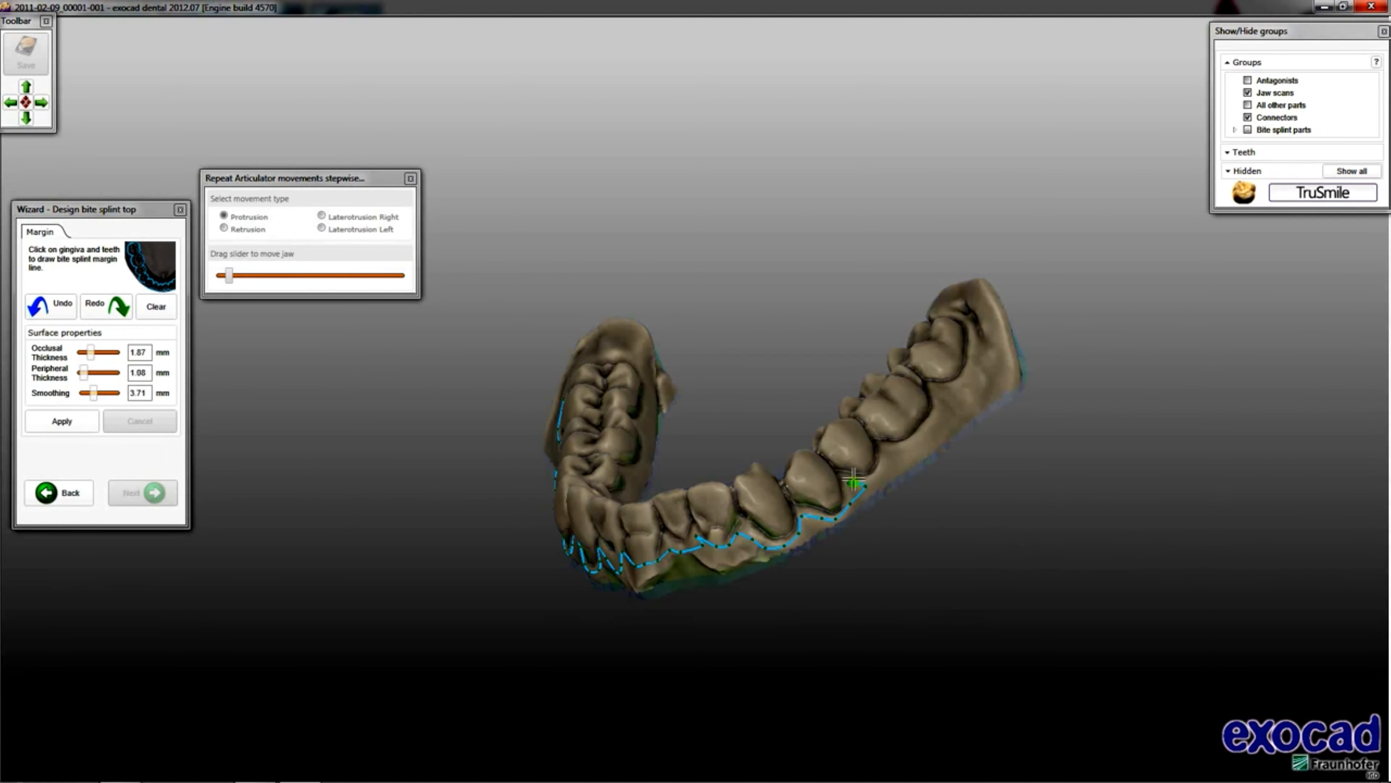
# Continue the splint margin line along the outer molars, around the last molar and along the inner gingiva past the front teeth.
pyautogui.click(881, 463)
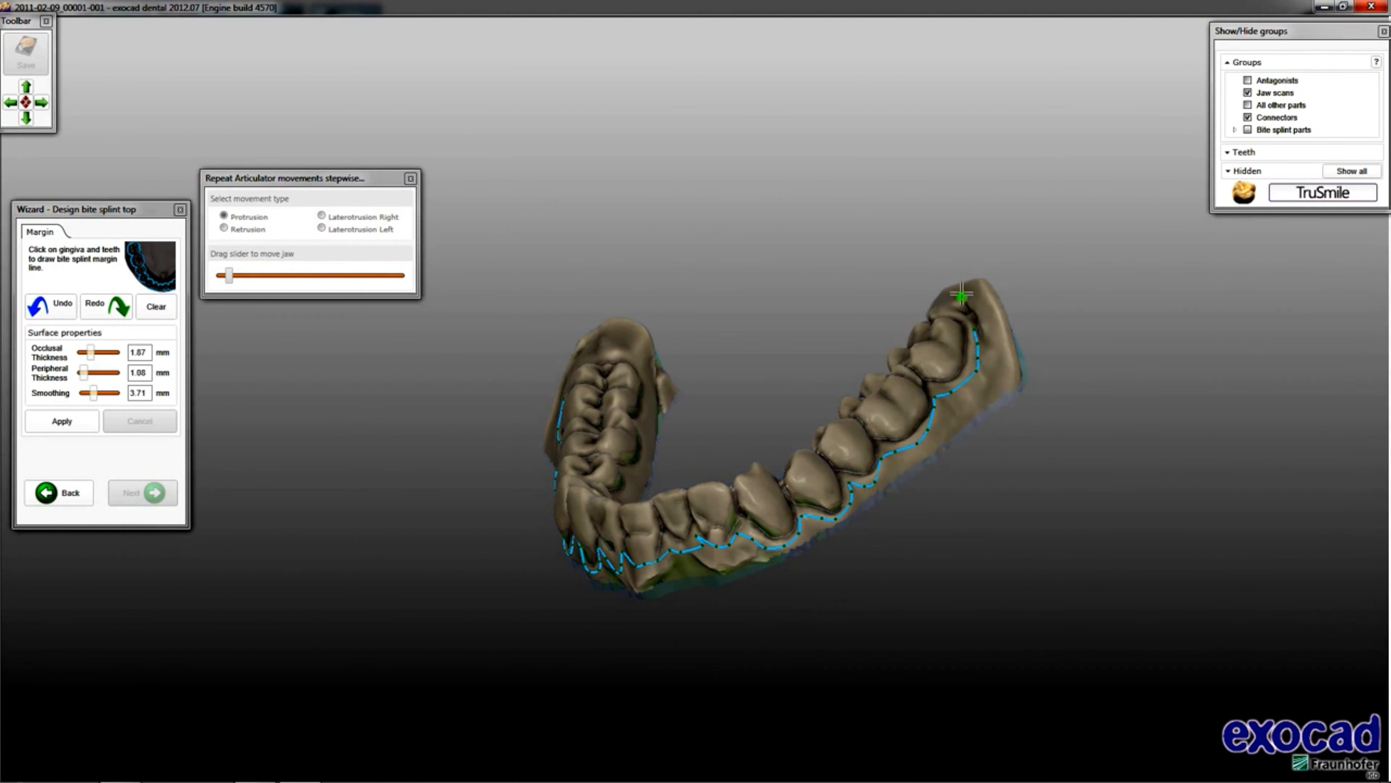
pyautogui.moveTo(962, 294); pyautogui.dragTo(746, 290, button='right')
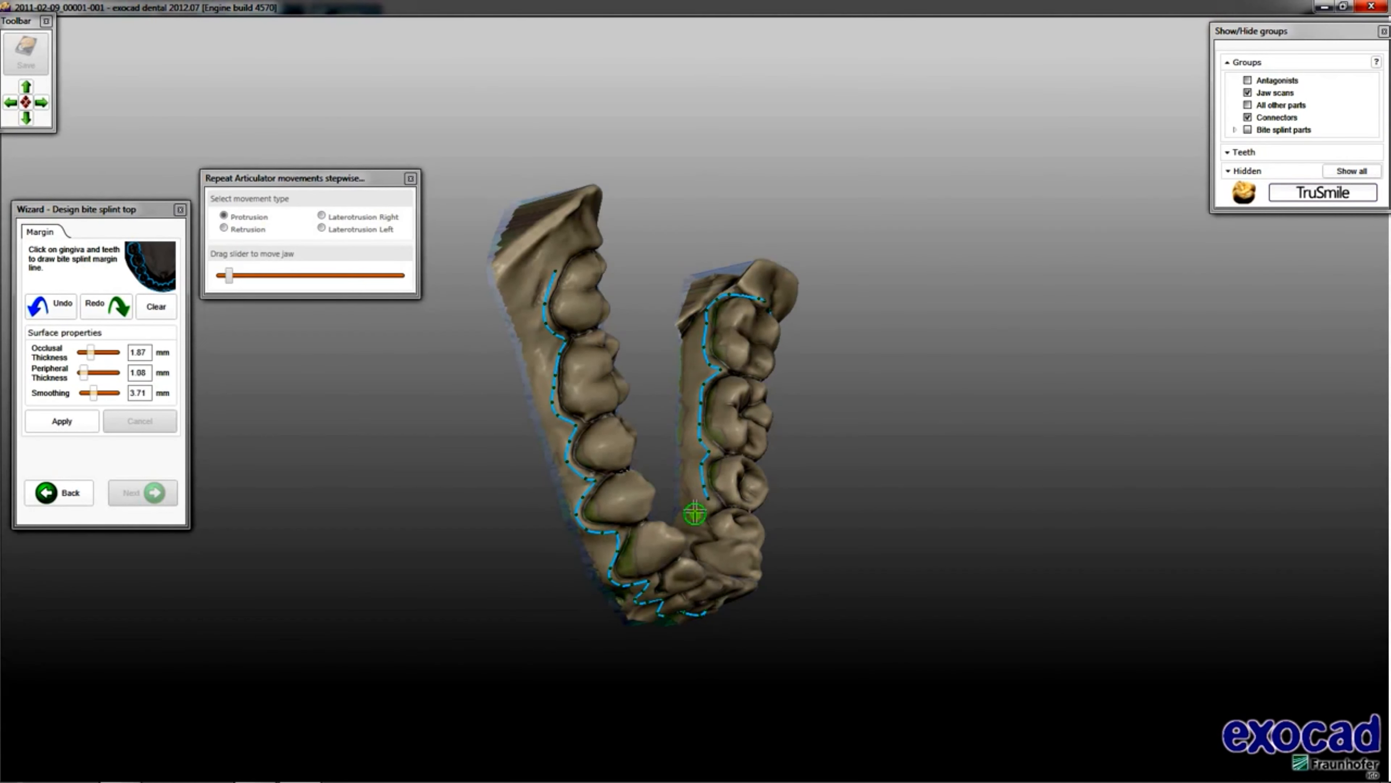
pyautogui.moveTo(680, 506); pyautogui.dragTo(732, 479, button='right')
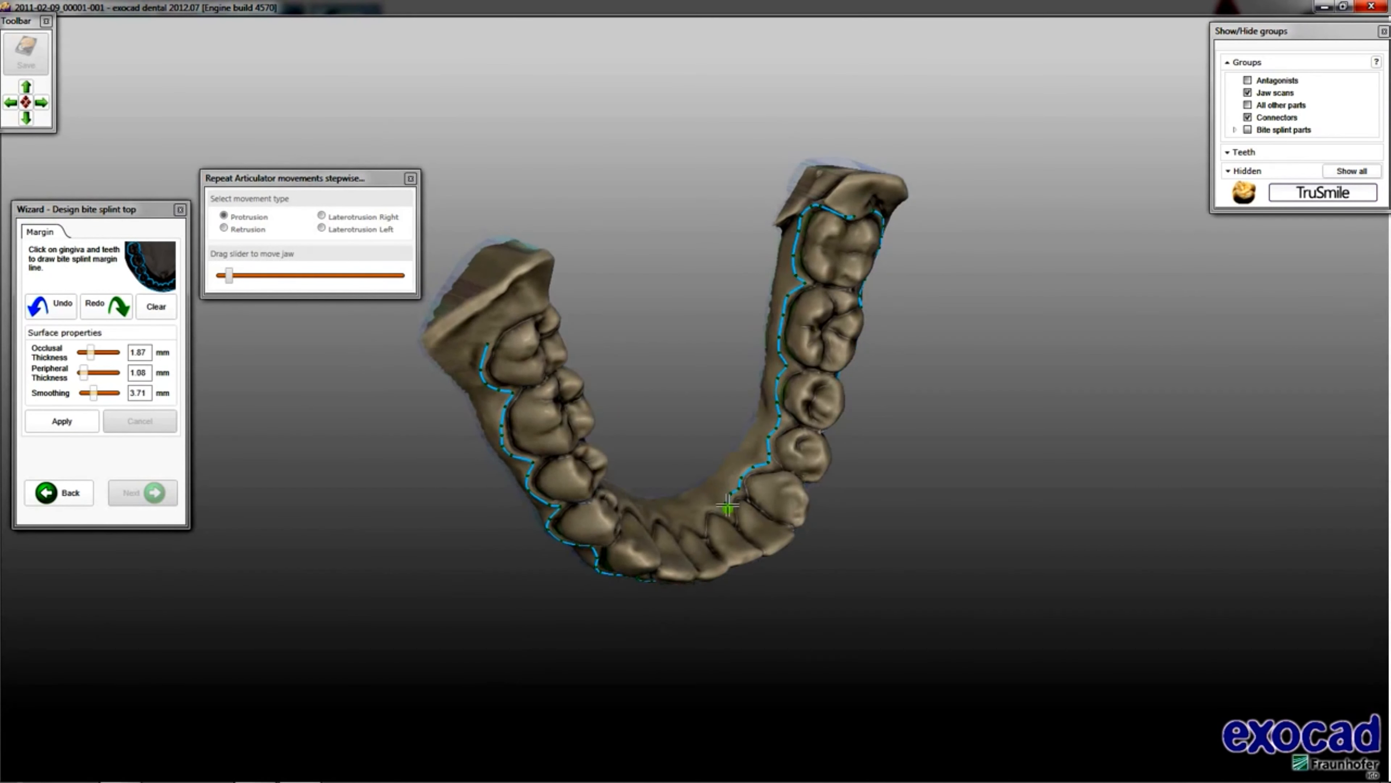
pyautogui.moveTo(685, 516); pyautogui.dragTo(700, 455, button='right')
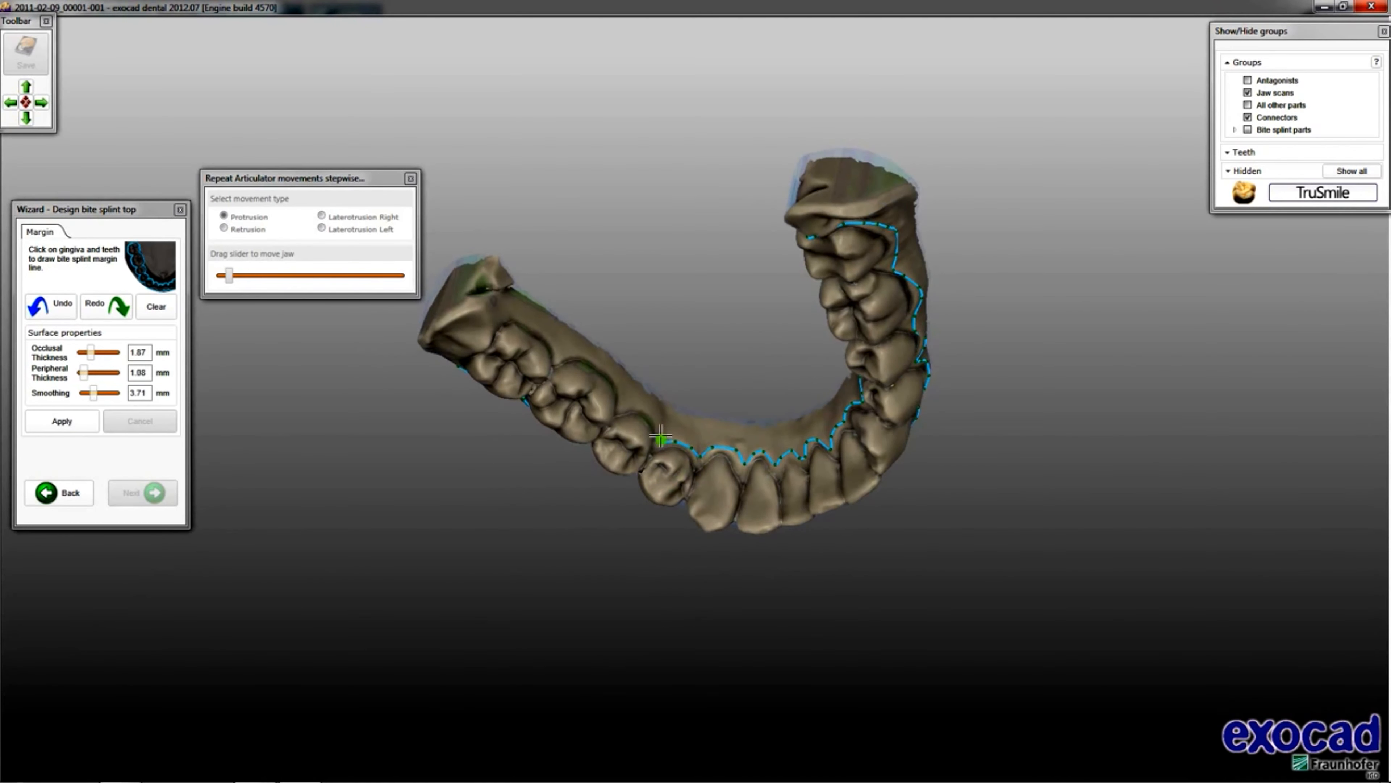
# Close the margin line along the remaining inner molars and behind the opposite last molar, and apply it to generate the splint top.
pyautogui.click(625, 400)
pyautogui.moveTo(591, 341); pyautogui.dragTo(596, 349, button='right')
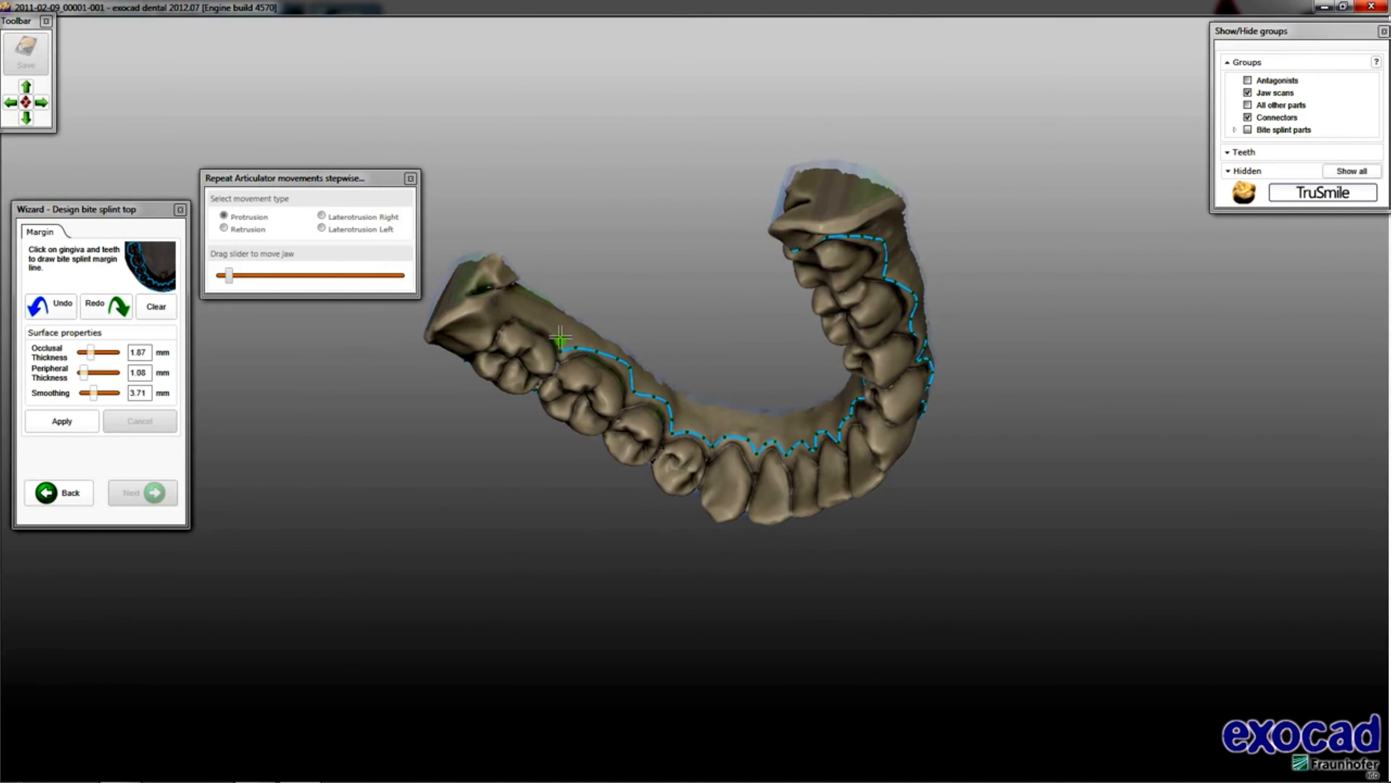
pyautogui.click(512, 313)
pyautogui.moveTo(512, 314); pyautogui.dragTo(450, 390, button='right')
pyautogui.click(483, 336)
pyautogui.click(465, 352)
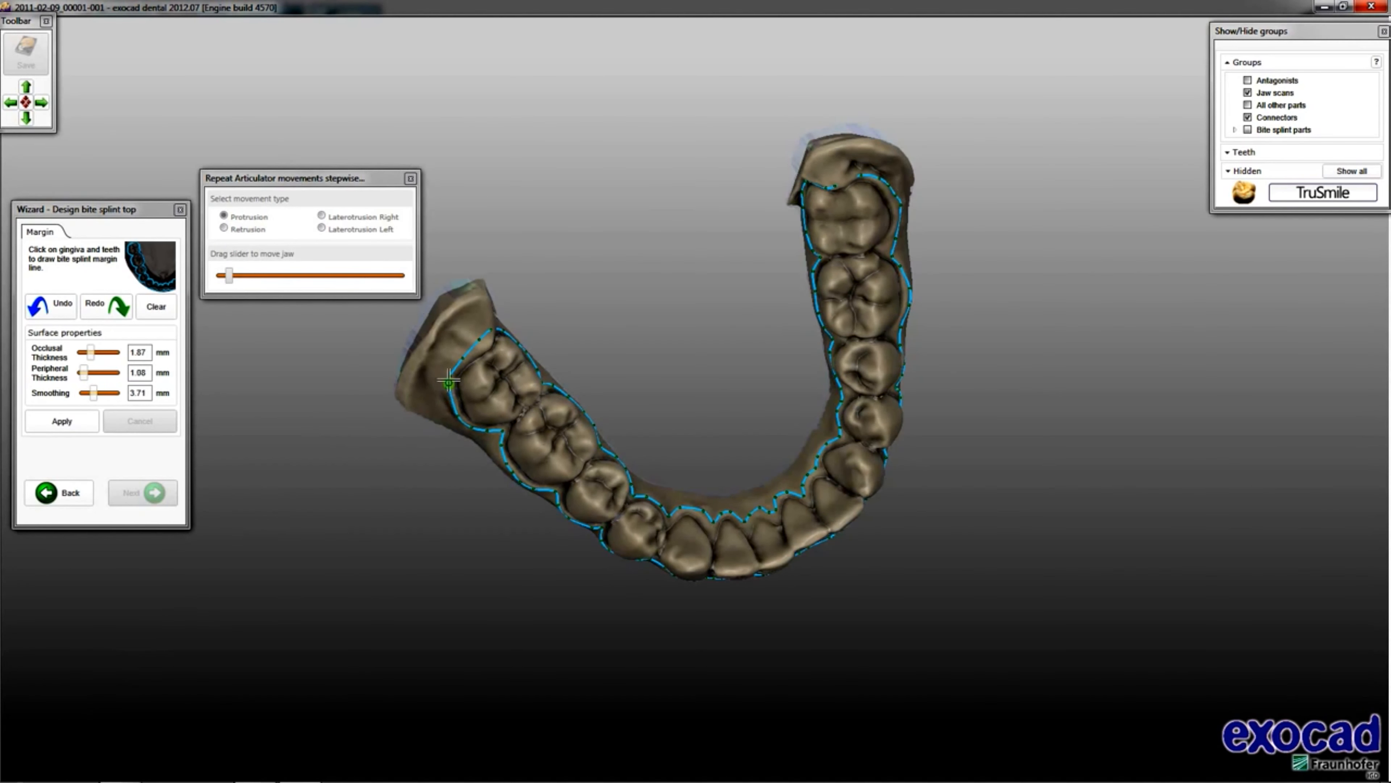
pyautogui.click(55, 424)
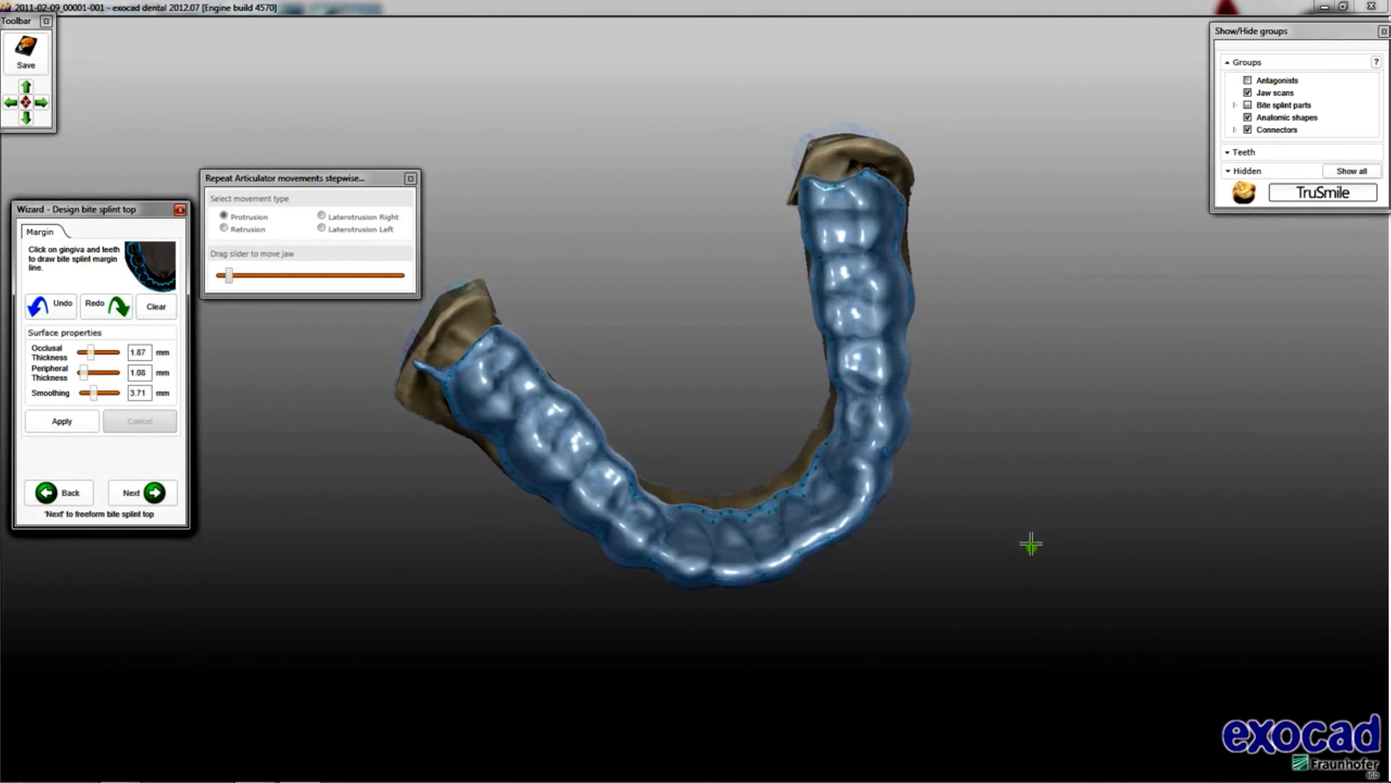
# Move the margin points beside the protruding spur behind the last molar inward and refine the points along the neighbouring outer molars.
pyautogui.moveTo(994, 576); pyautogui.dragTo(746, 513, button='right')
pyautogui.scroll(3, 1001, 567)
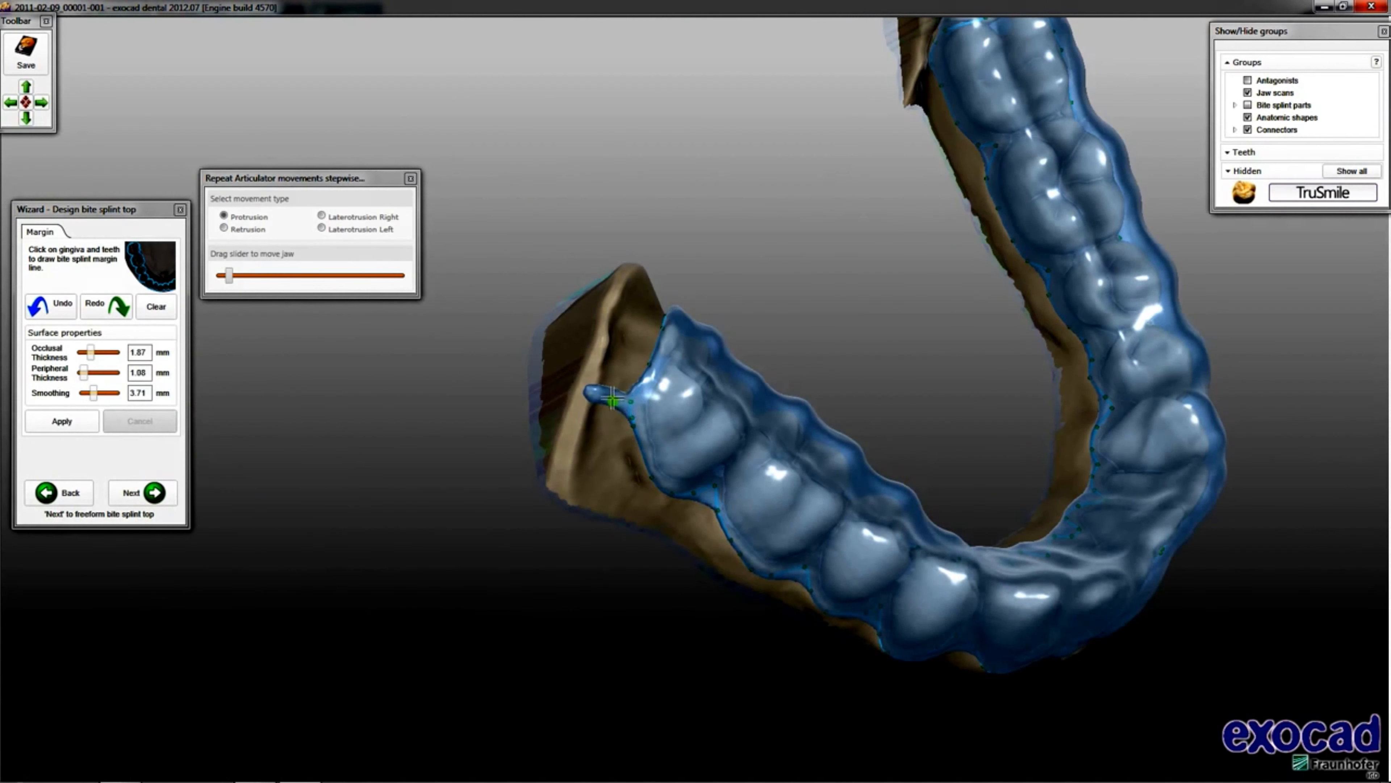
pyautogui.scroll(4, 634, 403)
pyautogui.rightClick(635, 401)
pyautogui.click(653, 373)
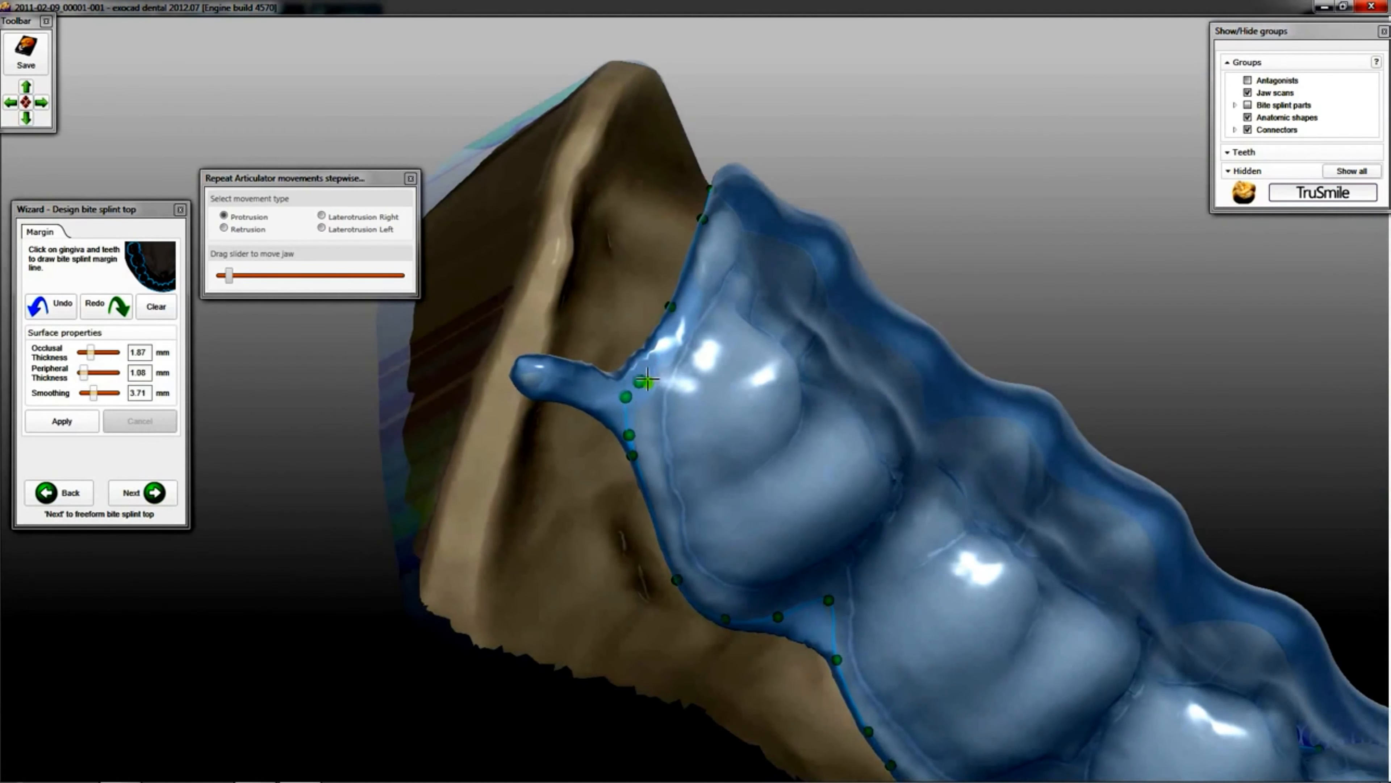
pyautogui.moveTo(647, 378); pyautogui.dragTo(646, 407)
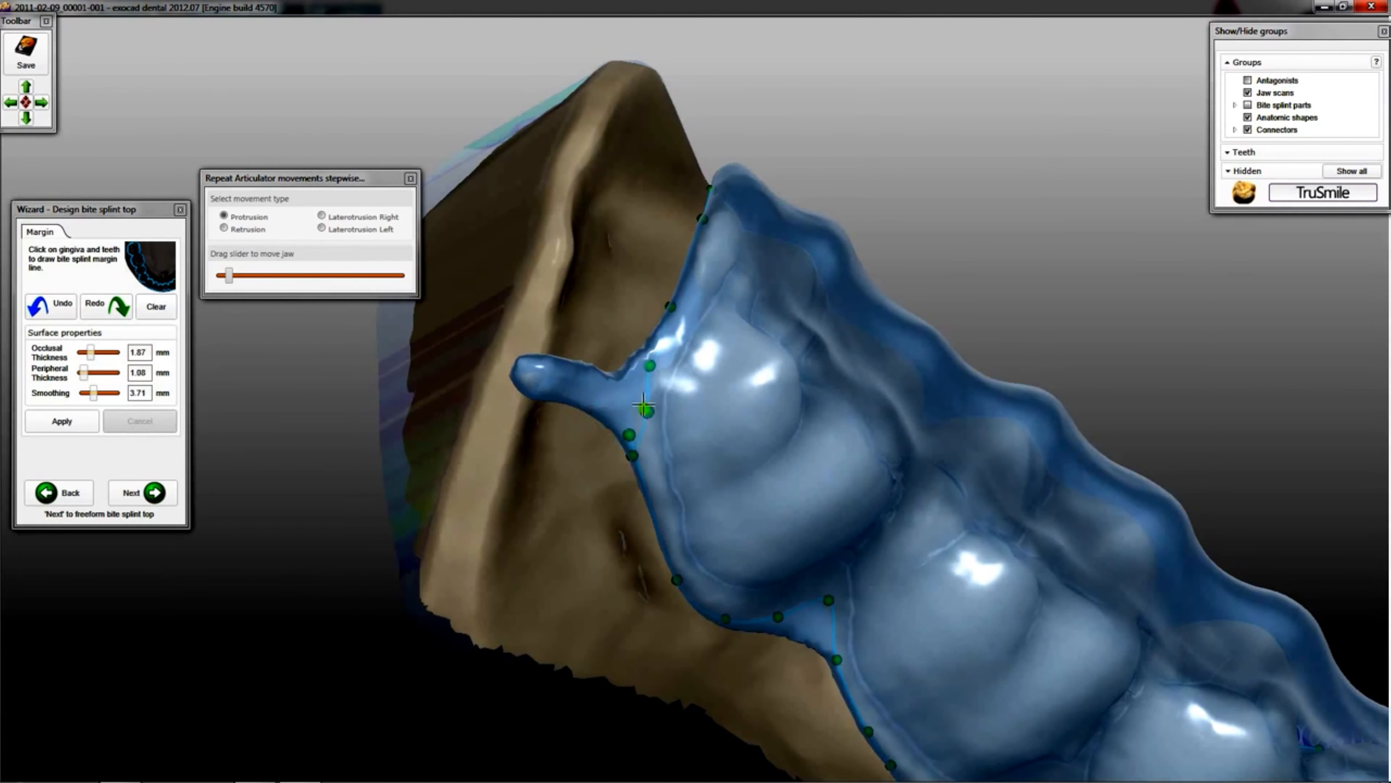
pyautogui.moveTo(632, 458); pyautogui.dragTo(657, 504)
pyautogui.moveTo(589, 408); pyautogui.dragTo(649, 446)
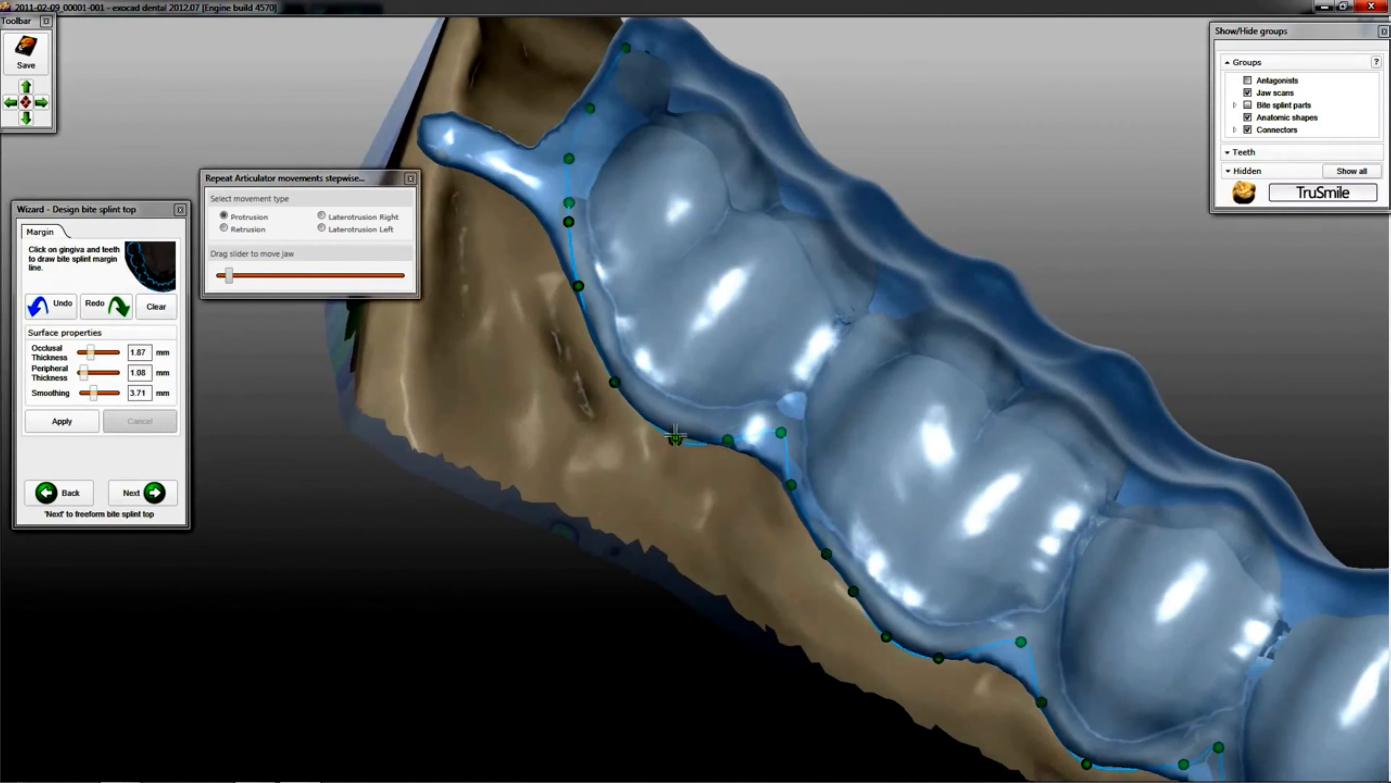
pyautogui.moveTo(1035, 639); pyautogui.dragTo(1036, 635)
pyautogui.scroll(-2, 1199, 770)
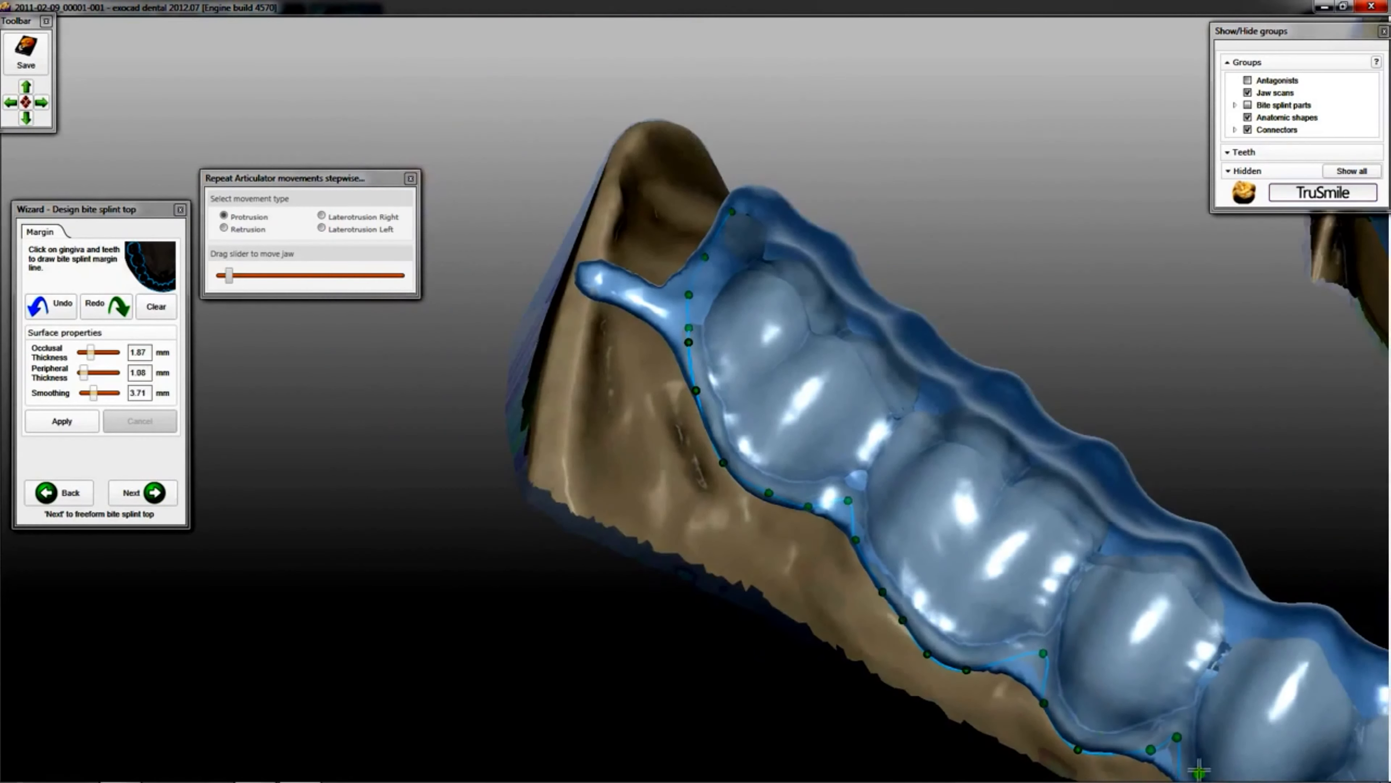
pyautogui.moveTo(1205, 744); pyautogui.dragTo(986, 319, button='right')
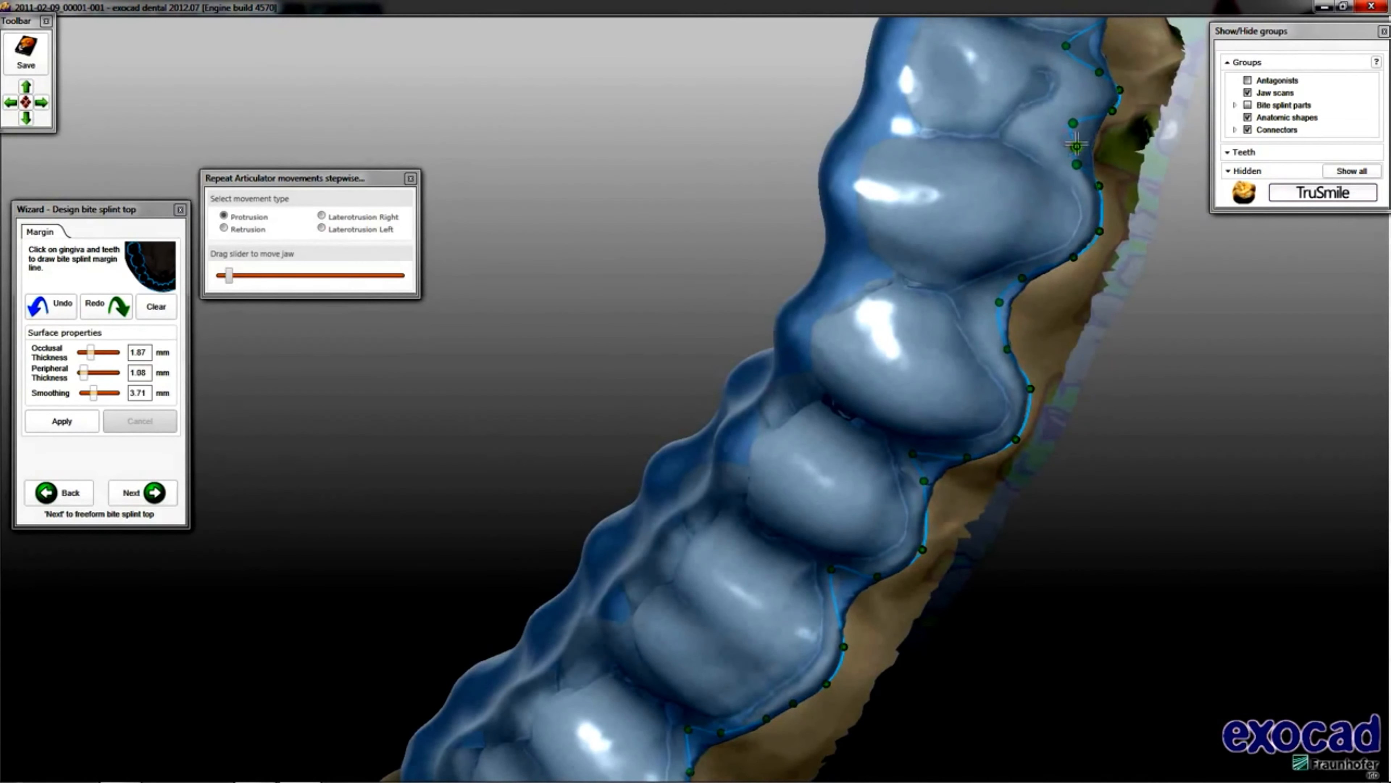
pyautogui.scroll(-5, 1171, 130)
pyautogui.moveTo(1166, 133); pyautogui.dragTo(1064, 482, button='middle')
pyautogui.rightClick(1067, 326)
pyautogui.rightClick(1044, 352)
pyautogui.rightClick(937, 381)
pyautogui.click(780, 376)
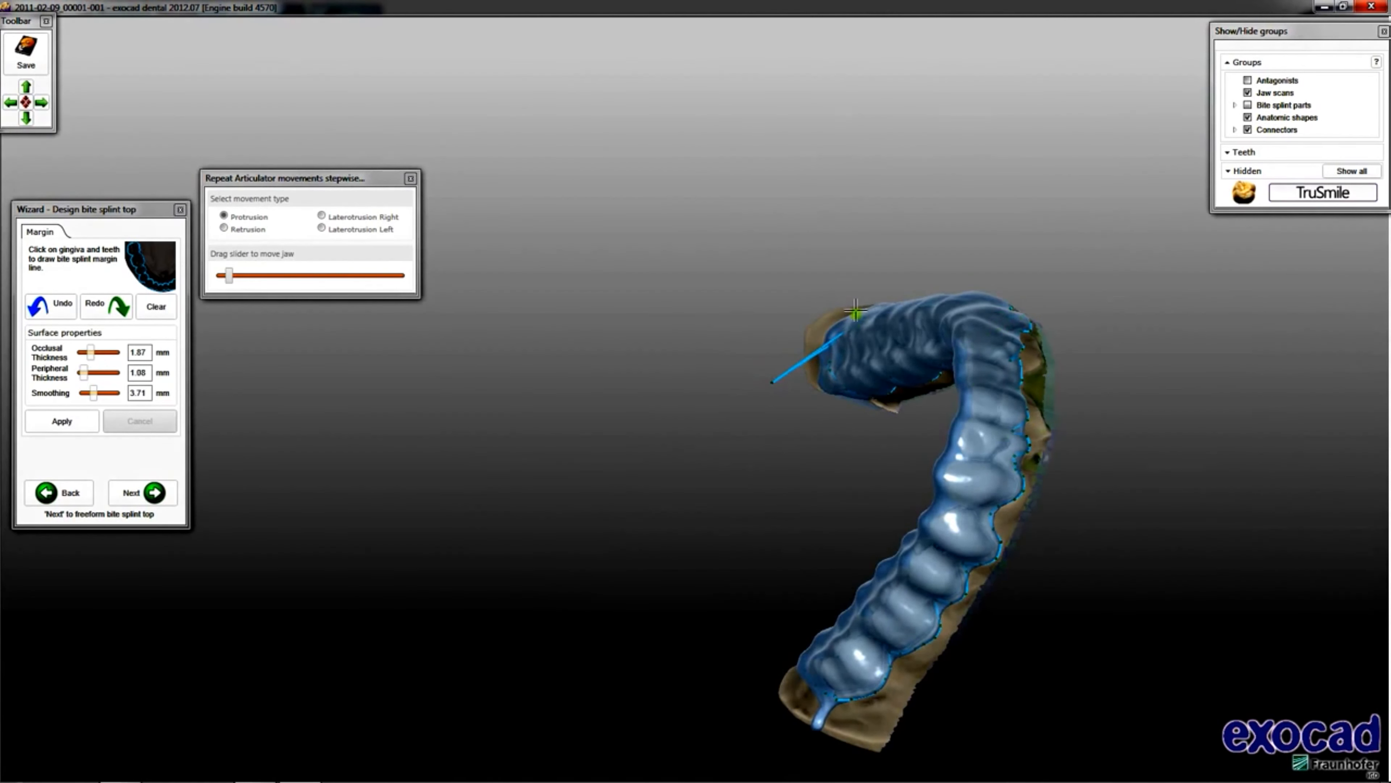
pyautogui.moveTo(1073, 420); pyautogui.dragTo(782, 234, button='right')
pyautogui.click(63, 310)
# Reposition the inner and outer margin points around the last molar at the other end of the arch.
pyautogui.scroll(6, 678, 398)
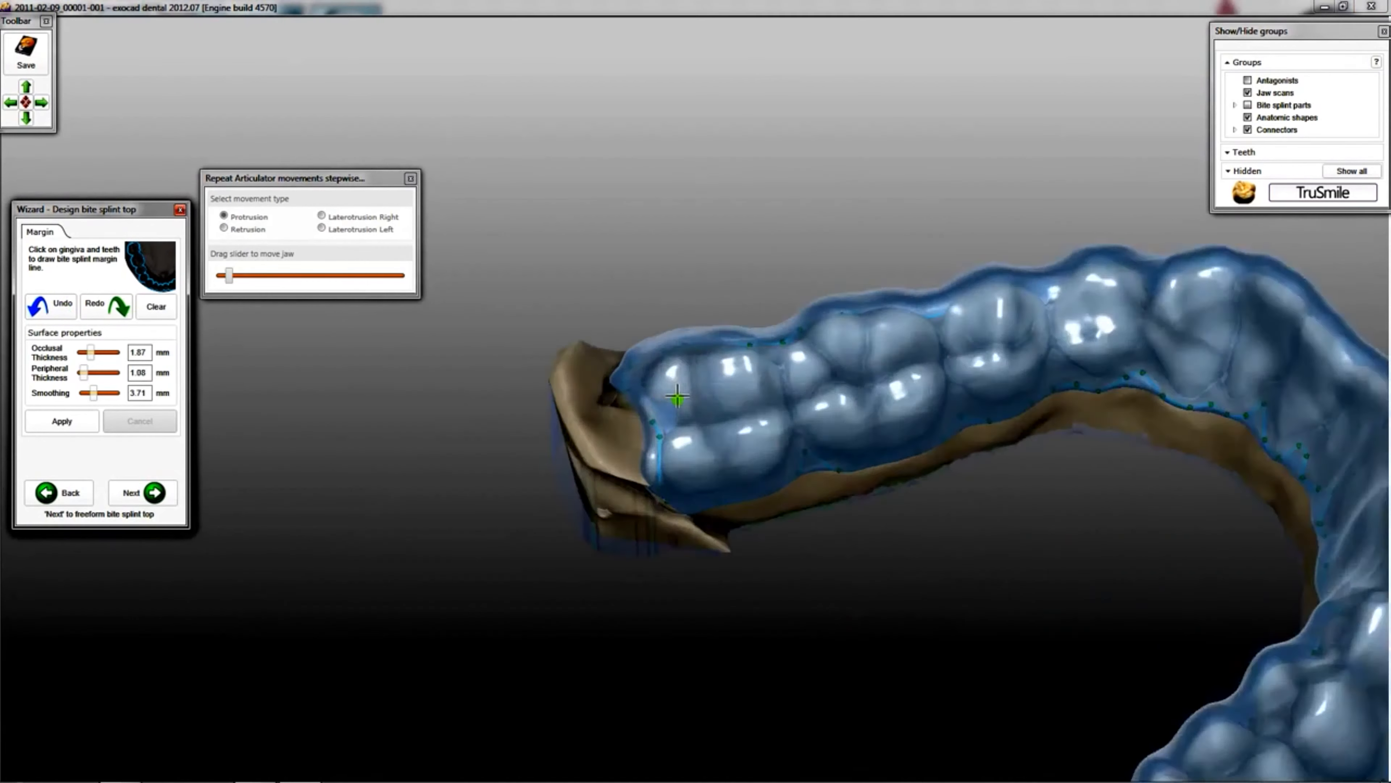
pyautogui.moveTo(647, 553); pyautogui.dragTo(812, 563, button='right')
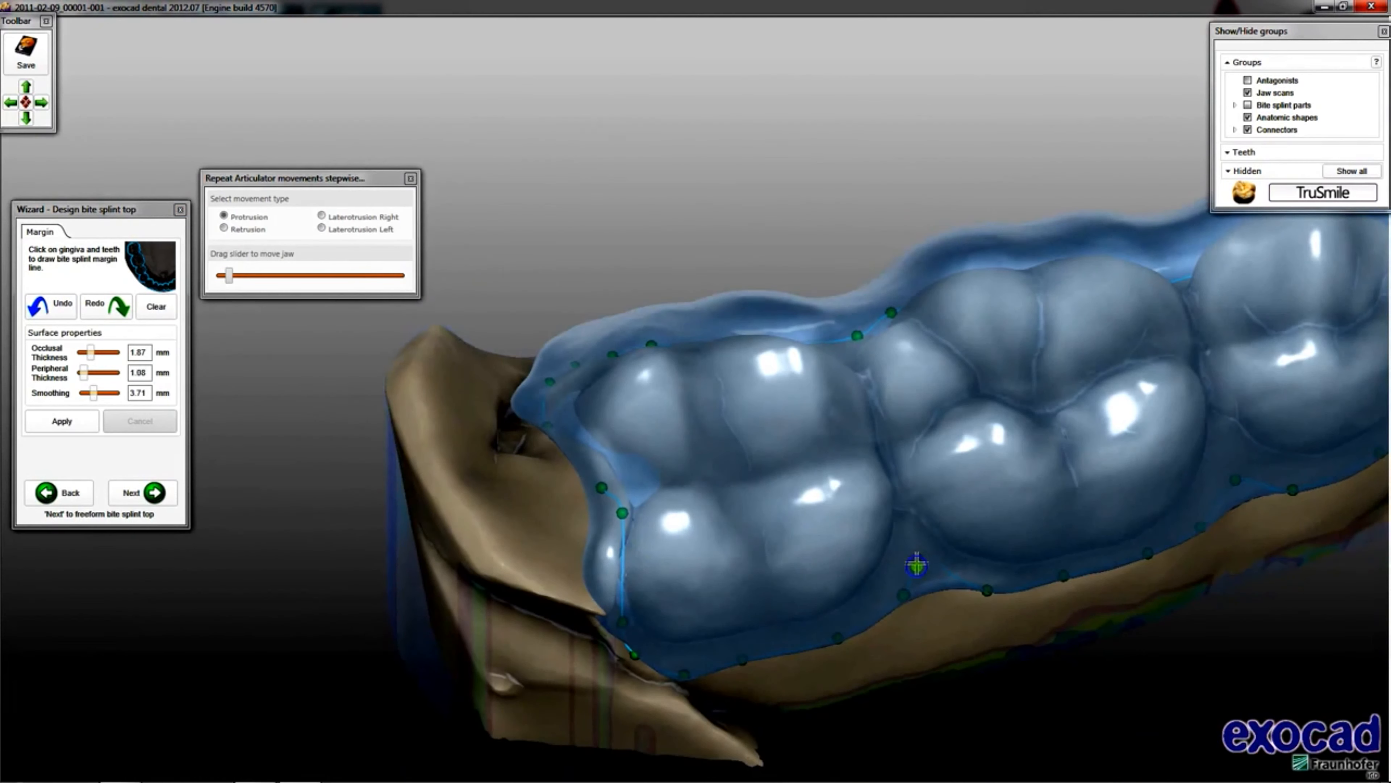
pyautogui.moveTo(904, 594); pyautogui.dragTo(870, 616)
pyautogui.moveTo(578, 361); pyautogui.dragTo(570, 267, button='right')
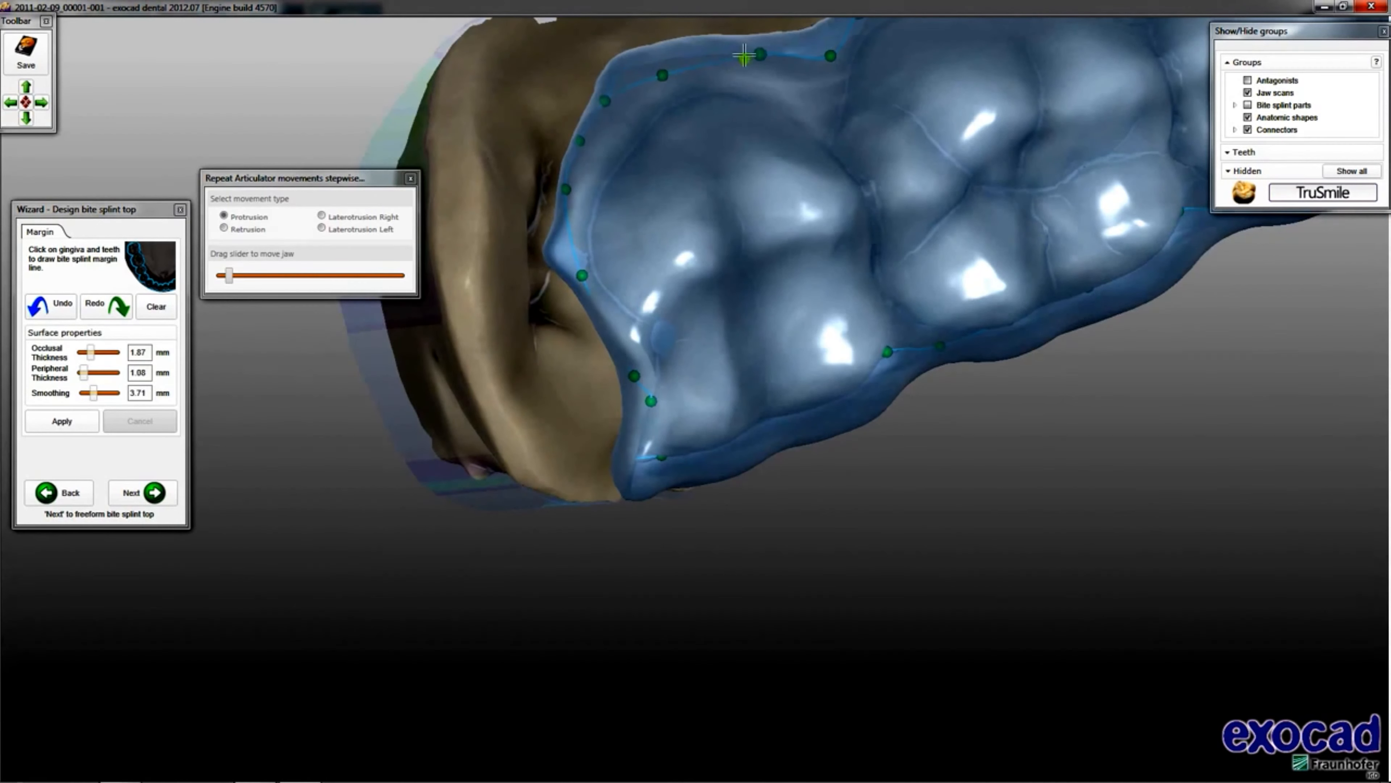
pyautogui.moveTo(761, 54); pyautogui.dragTo(808, 84)
# Inspect the inner margin behind the front teeth and reapply the corrected margin to regenerate the splint top.
pyautogui.scroll(-4, 923, 226)
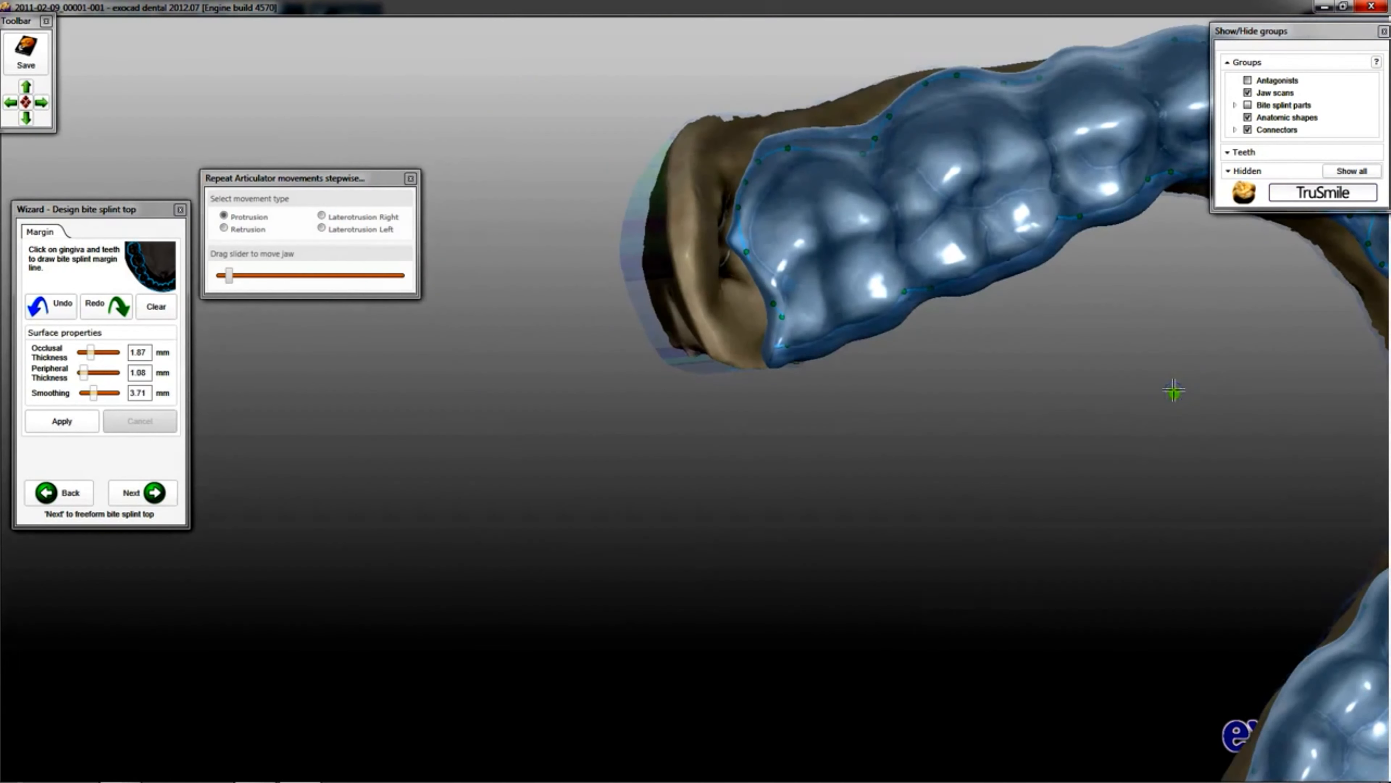
pyautogui.moveTo(1174, 390); pyautogui.dragTo(1153, 398, button='right')
pyautogui.moveTo(1152, 398); pyautogui.dragTo(581, 475, button='middle')
pyautogui.moveTo(581, 475); pyautogui.dragTo(605, 454, button='right')
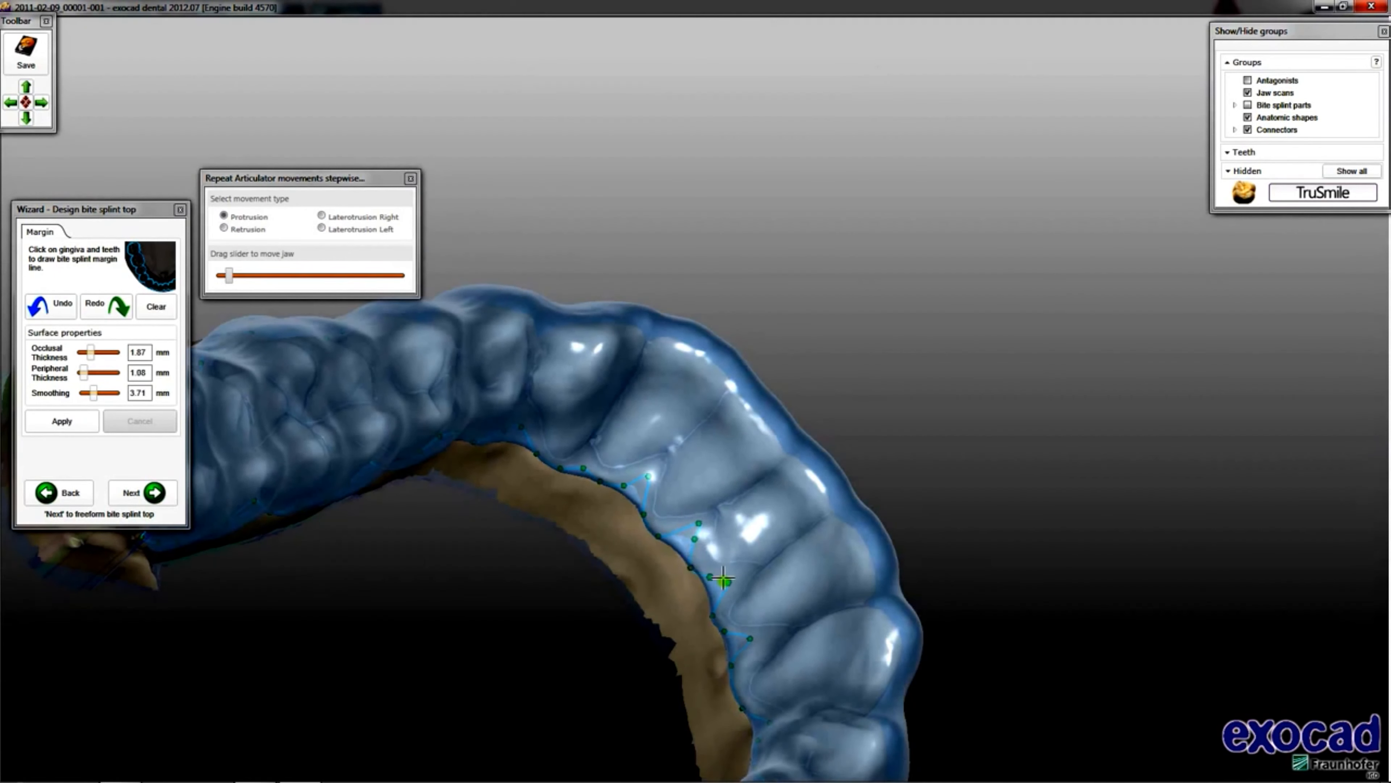
pyautogui.click(82, 414)
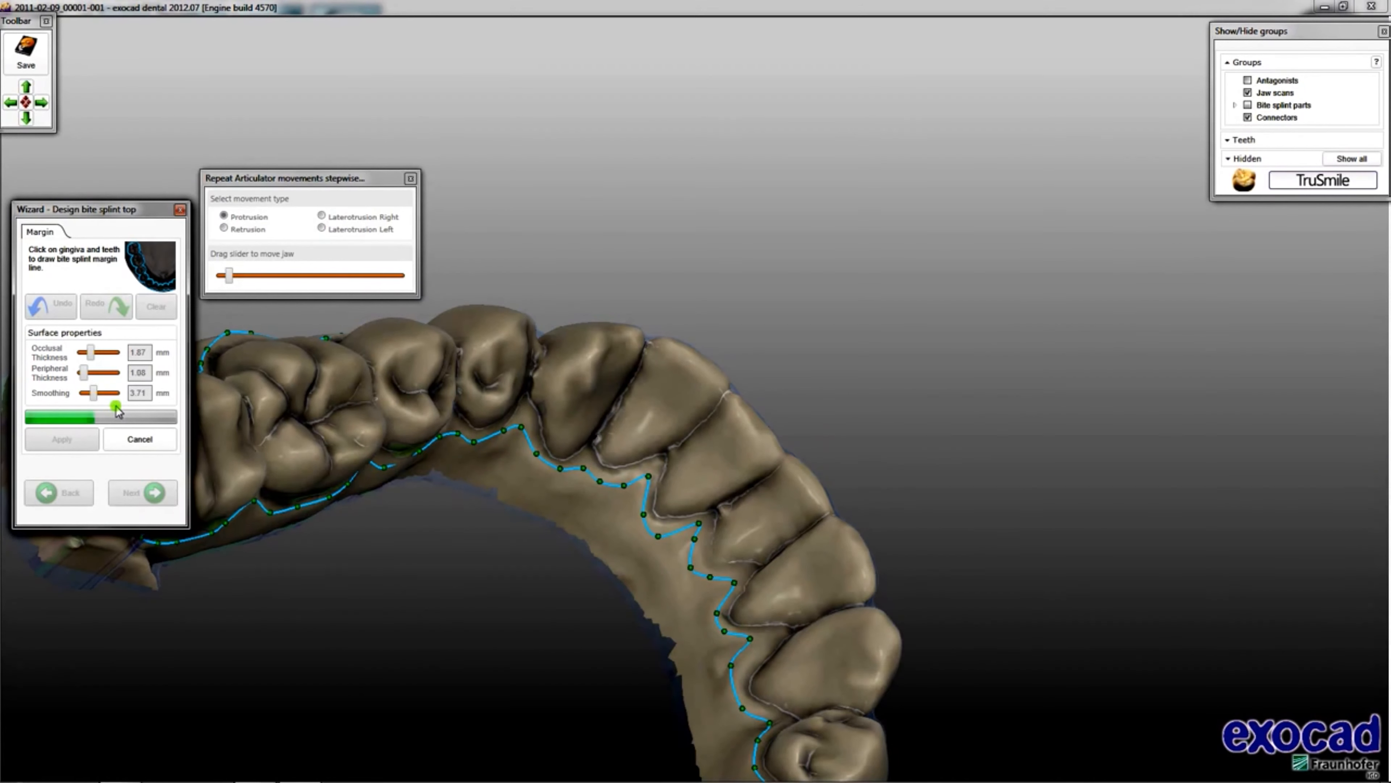
pyautogui.rightClick(1123, 775)
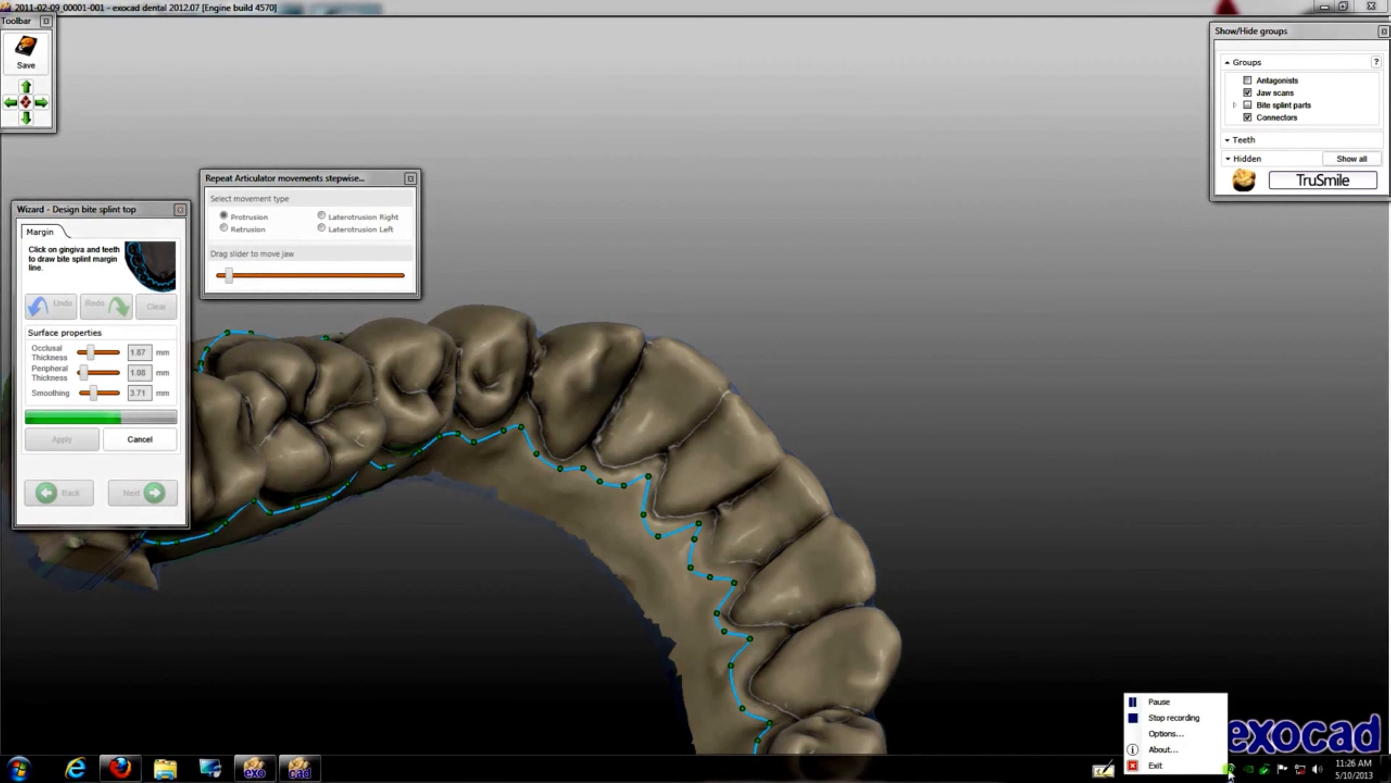
pyautogui.click(1199, 705)
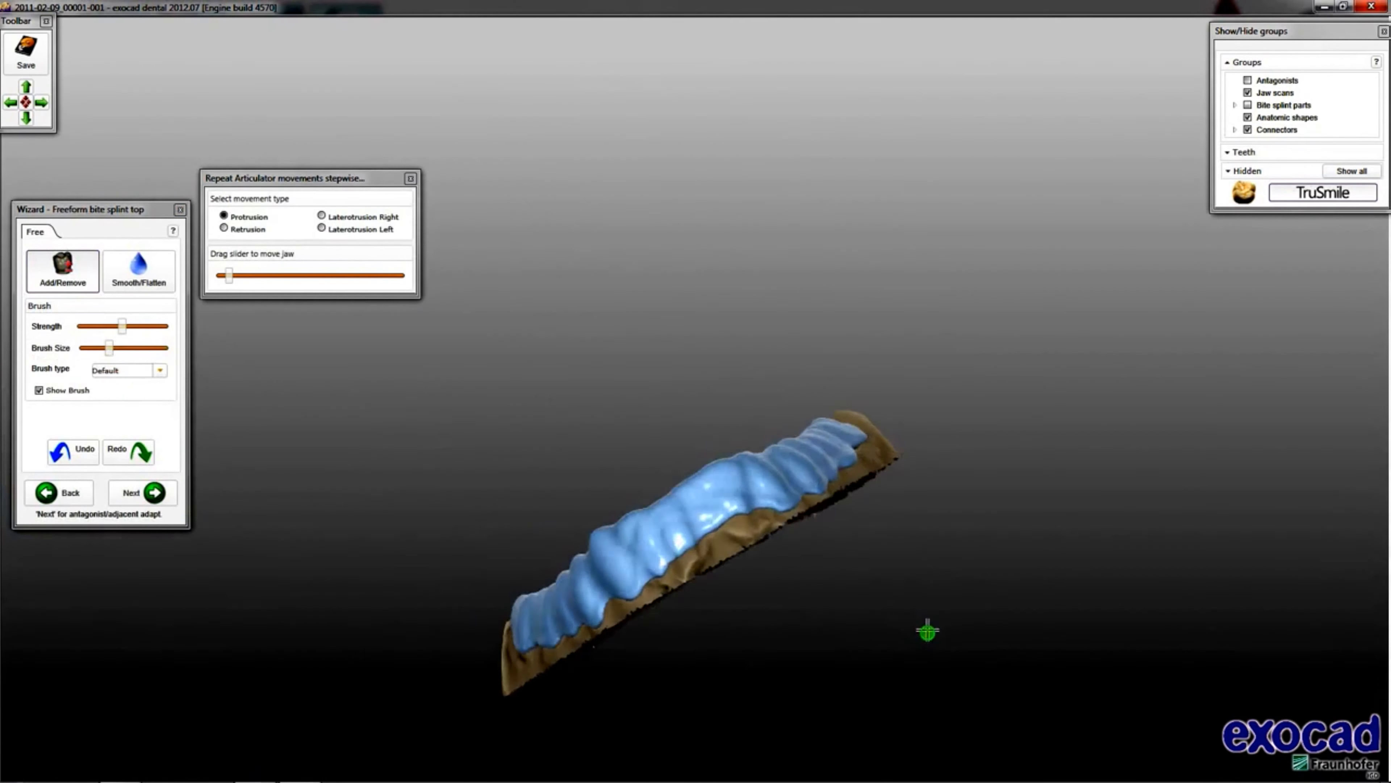
# Show the bite splint parts and the antagonists, and expand the list of individual teeth.
pyautogui.moveTo(927, 630); pyautogui.dragTo(921, 624, button='right')
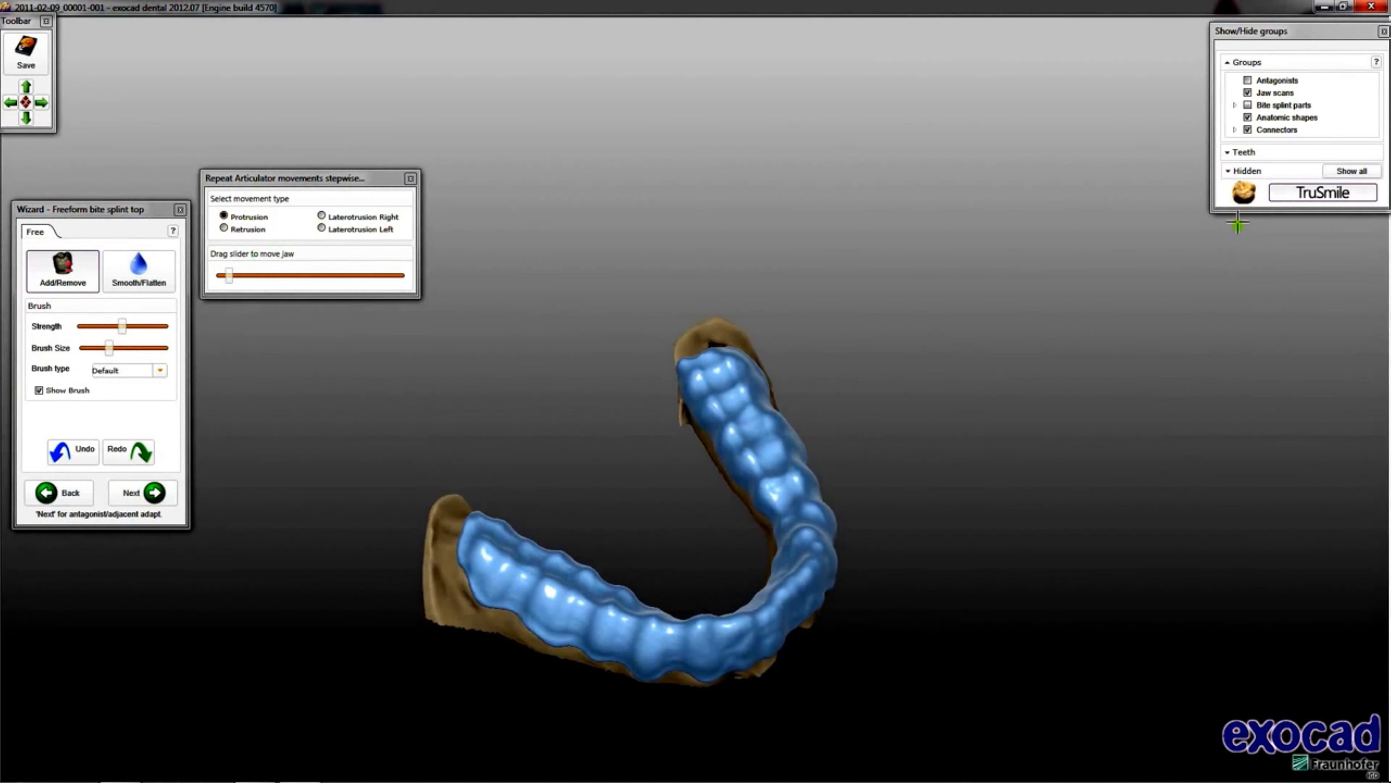
pyautogui.click(1248, 106)
pyautogui.click(1248, 106)
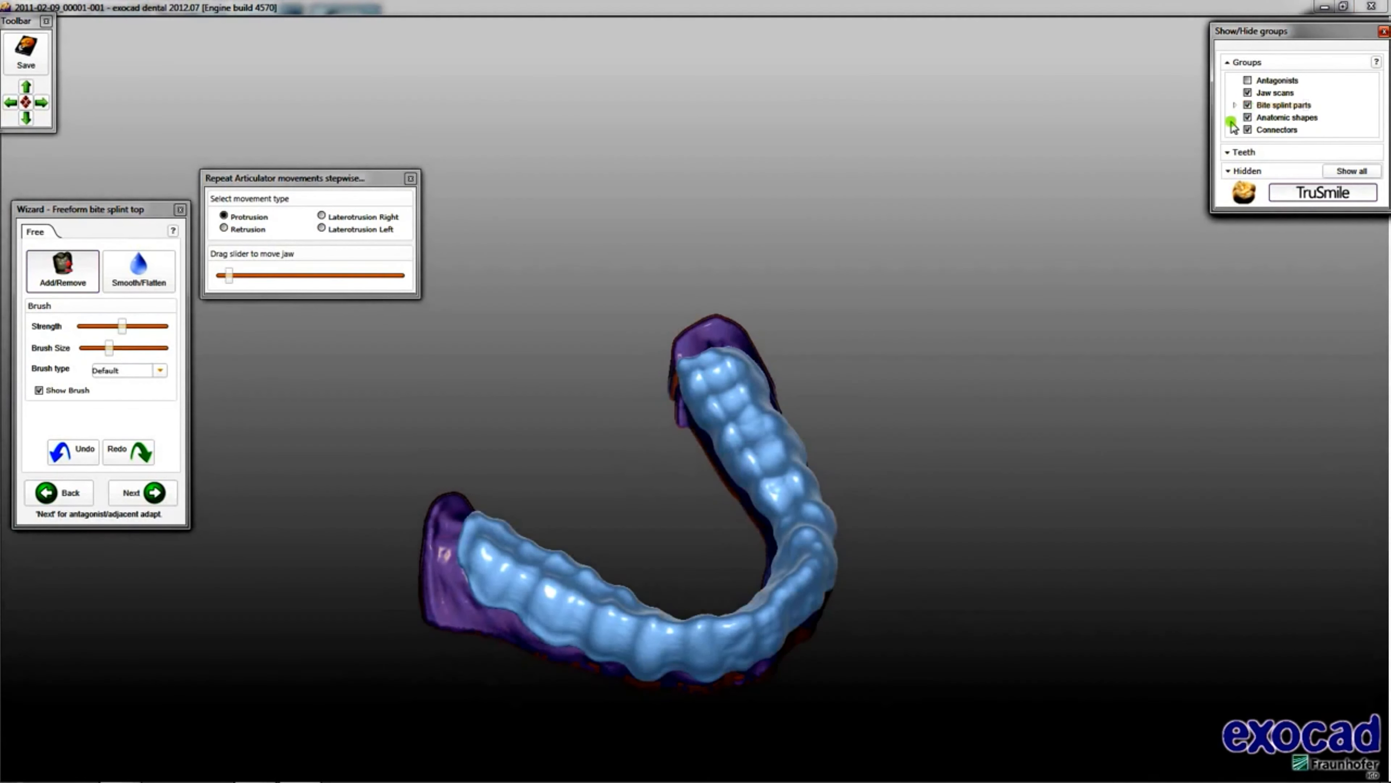
pyautogui.click(1235, 152)
pyautogui.click(1250, 171)
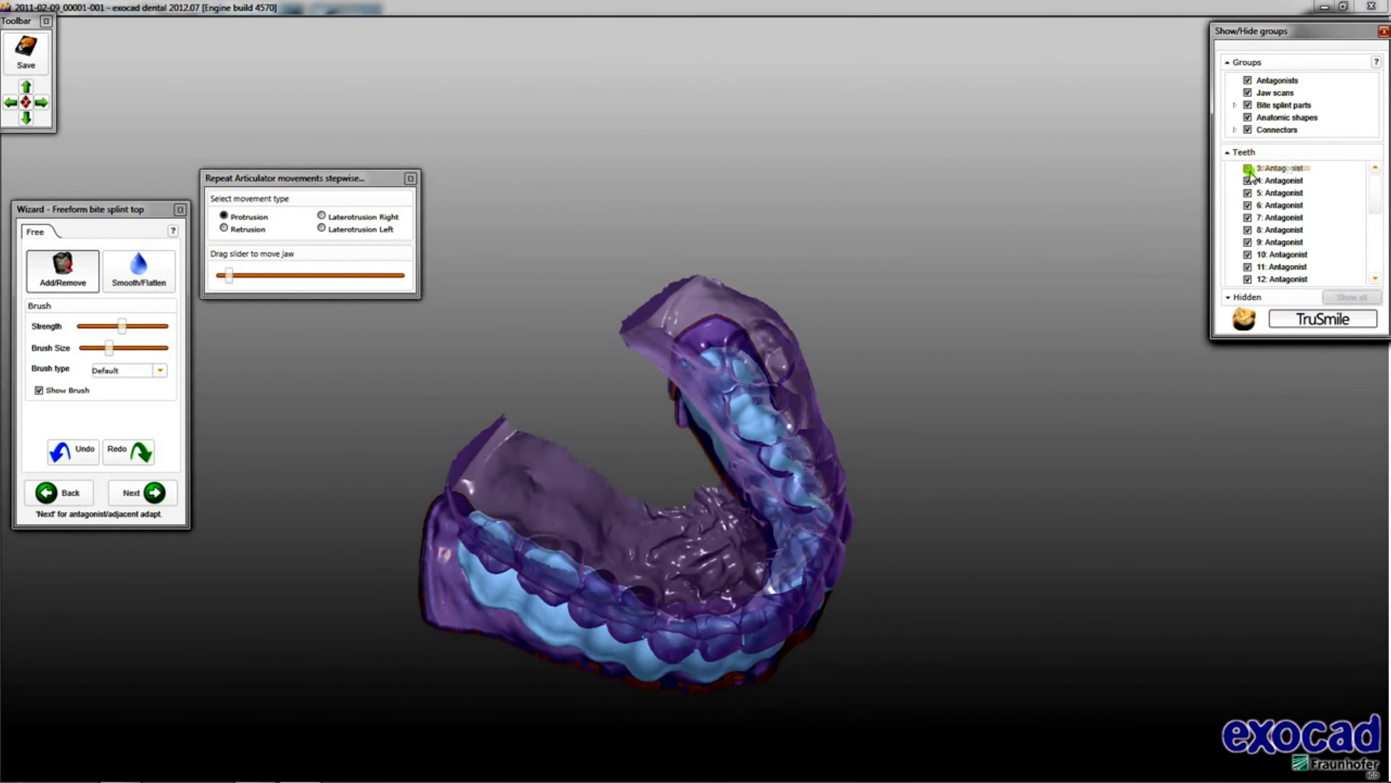
# Preview the articulator's retrusion, laterotrusion left, laterotrusion right and protrusion movements against the splint.
pyautogui.moveTo(950, 410); pyautogui.dragTo(943, 423, button='right')
pyautogui.click(230, 233)
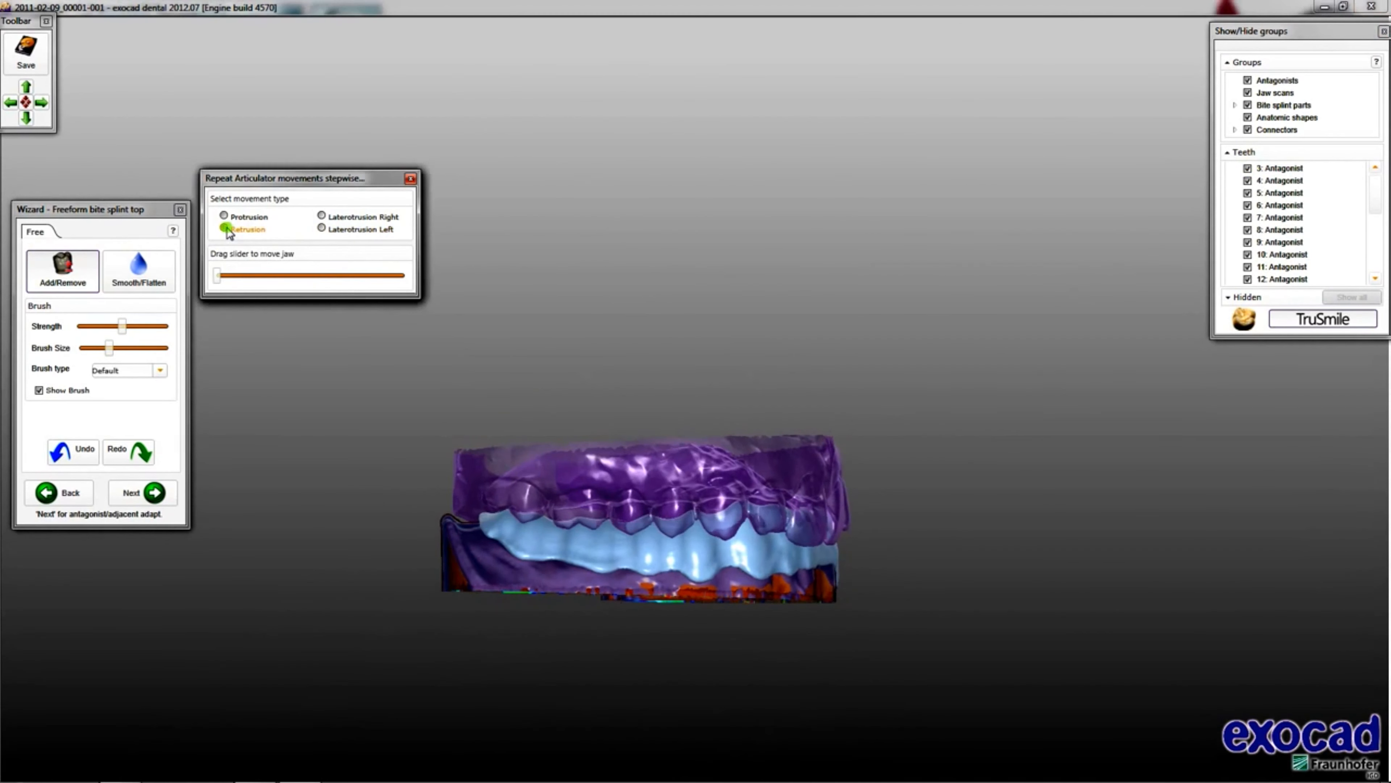
pyautogui.click(321, 229)
pyautogui.click(321, 216)
pyautogui.moveTo(1003, 435); pyautogui.dragTo(971, 437, button='right')
pyautogui.moveTo(231, 280); pyautogui.dragTo(225, 280)
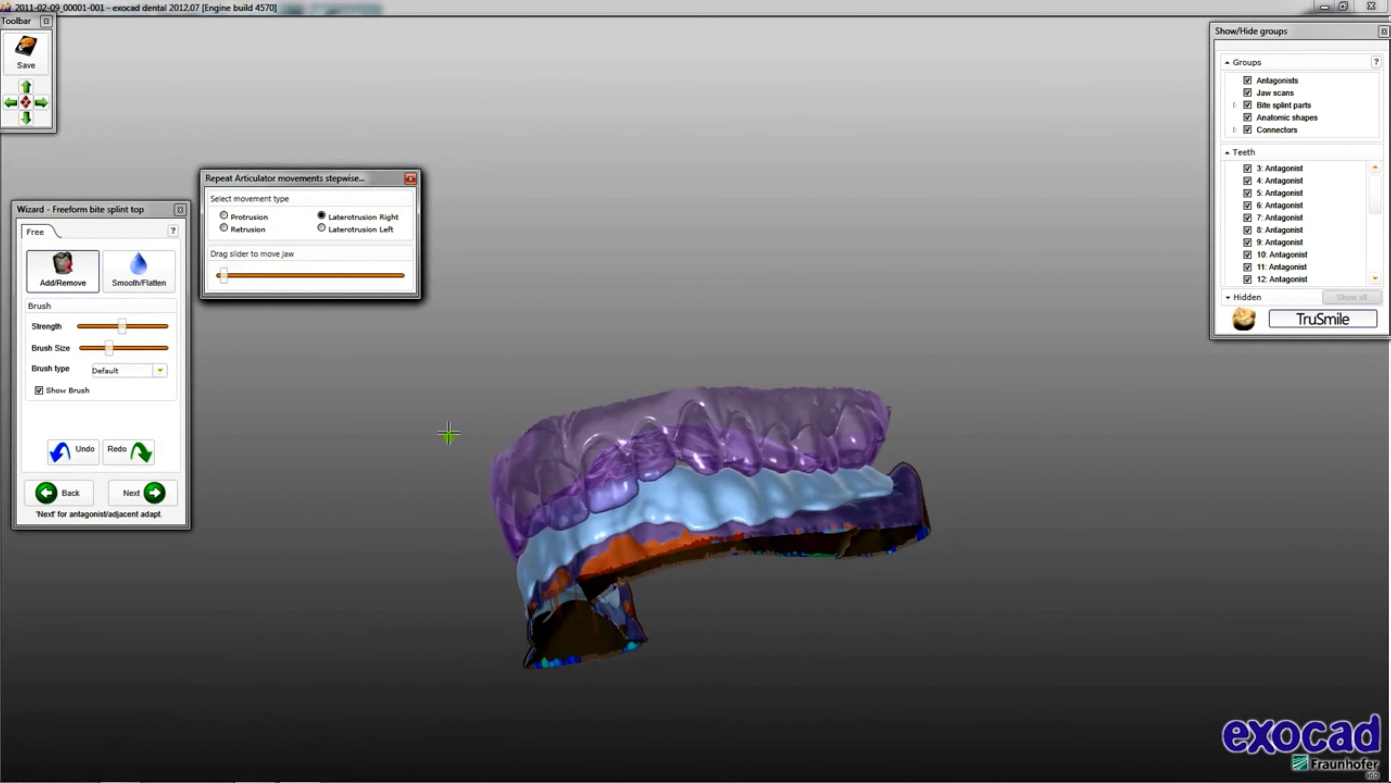
pyautogui.moveTo(450, 435); pyautogui.dragTo(549, 466, button='right')
pyautogui.click(224, 217)
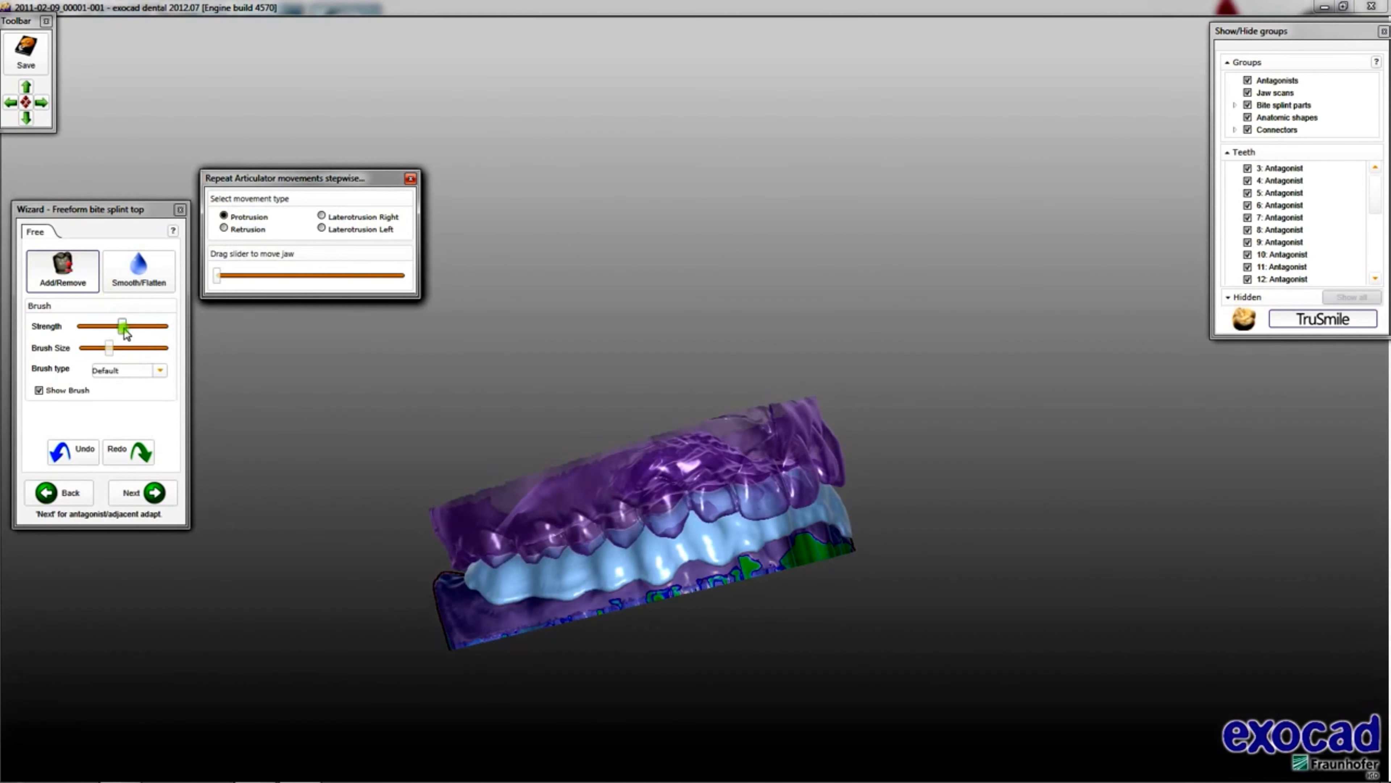
# Lower the Add/Remove brush strength to about one third of its range and check the available brush types.
pyautogui.moveTo(125, 329); pyautogui.dragTo(112, 328)
pyautogui.click(160, 371)
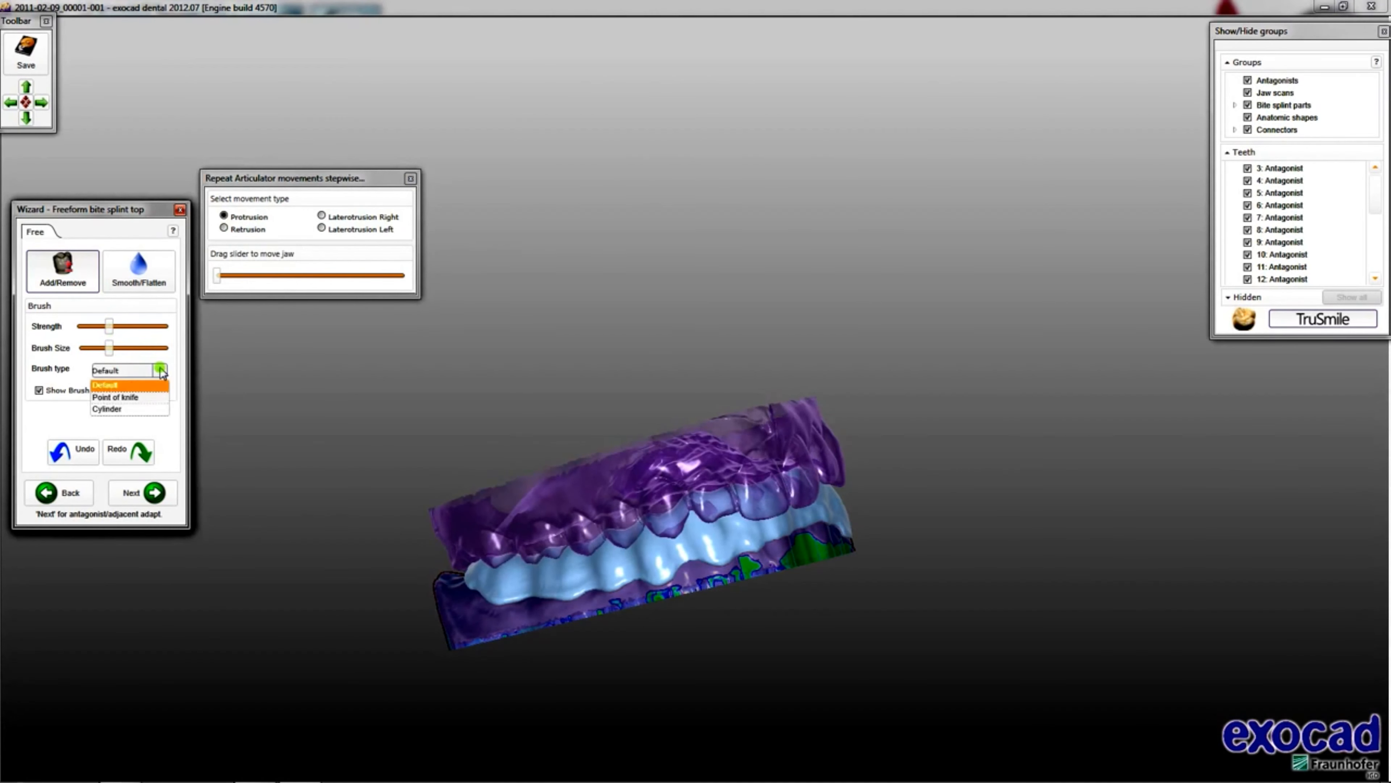
pyautogui.click(160, 370)
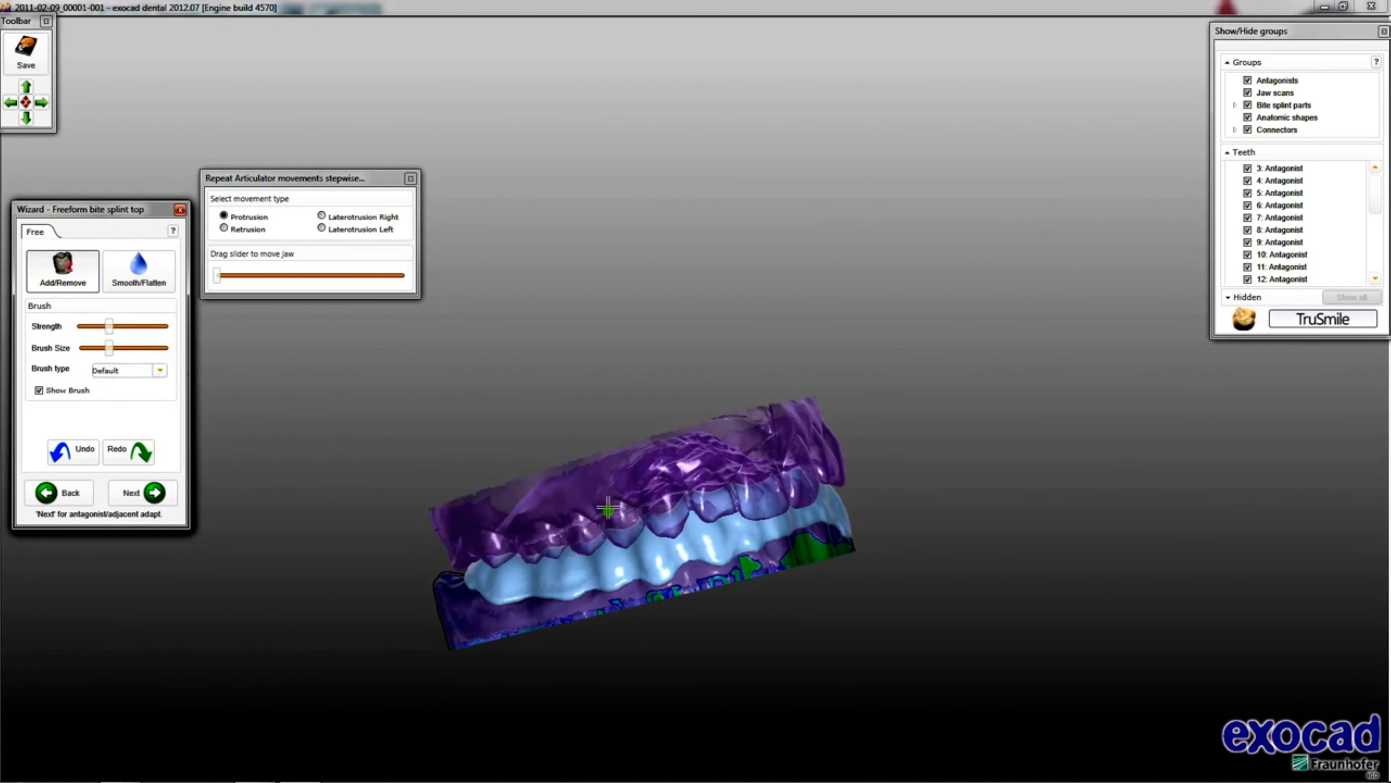
pyautogui.moveTo(612, 507); pyautogui.dragTo(570, 566, button='right')
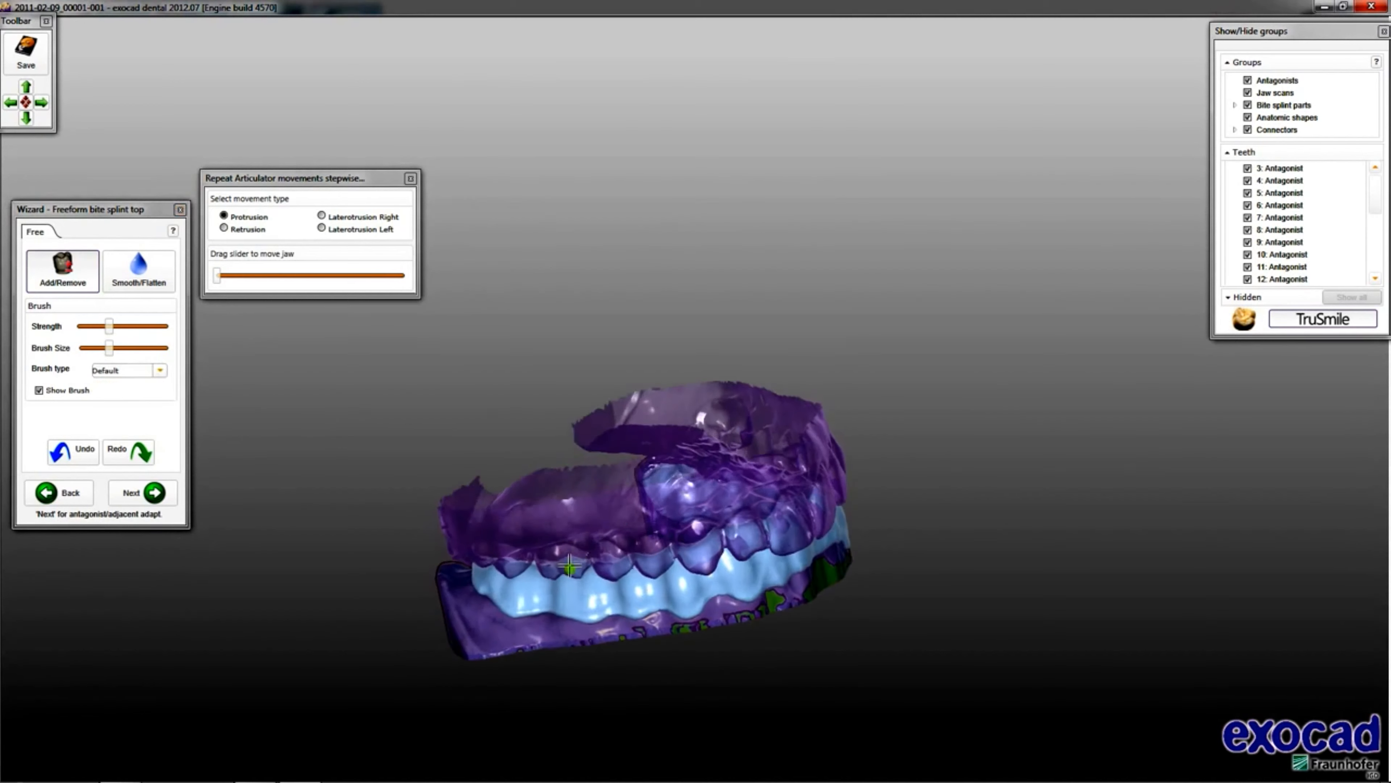
# Switch freeforming to Smooth/Flatten and hide all antagonists covering the biting surface of the splint.
pyautogui.click(158, 274)
pyautogui.moveTo(582, 570)
pyautogui.mouseDown()
pyautogui.moveTo(496, 568)
pyautogui.moveTo(636, 575)
pyautogui.moveTo(749, 556)
pyautogui.mouseUp()
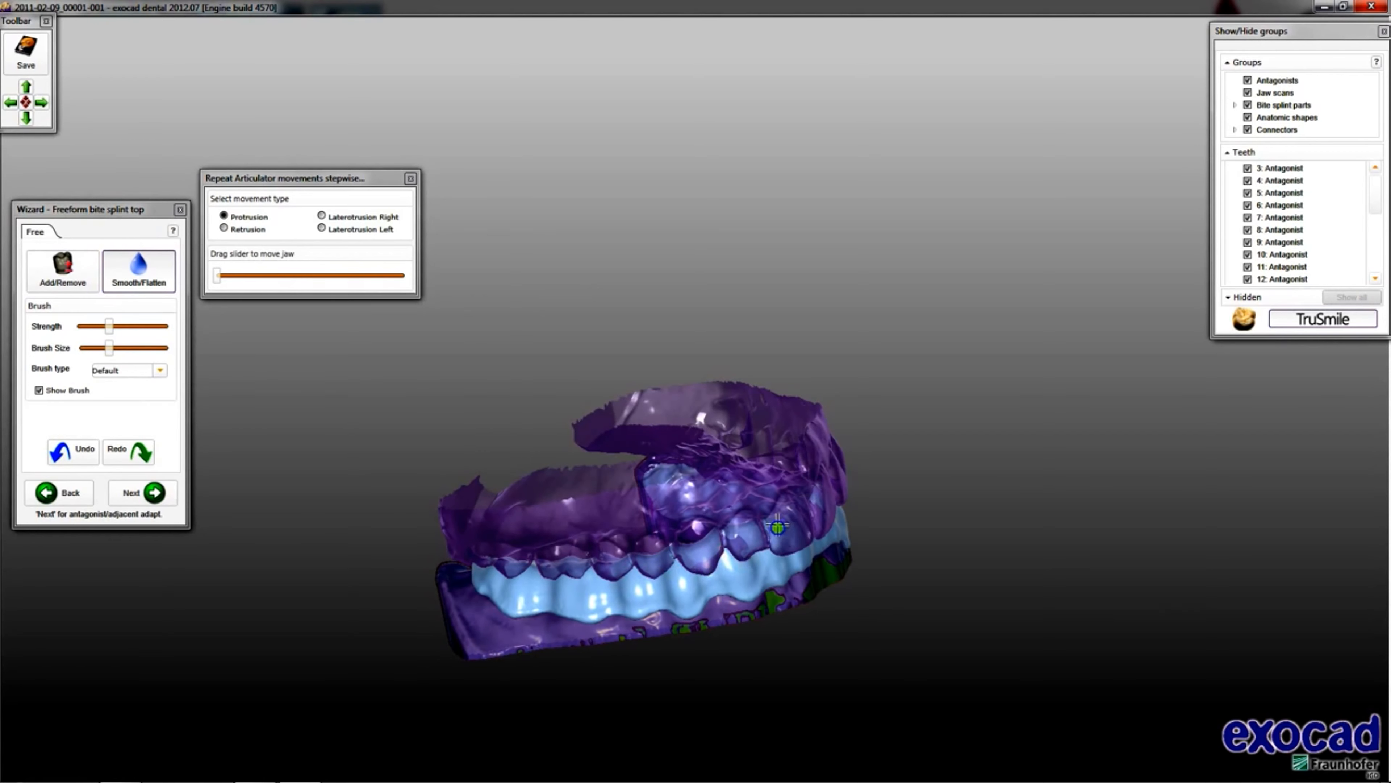
pyautogui.moveTo(712, 539); pyautogui.dragTo(806, 630, button='right')
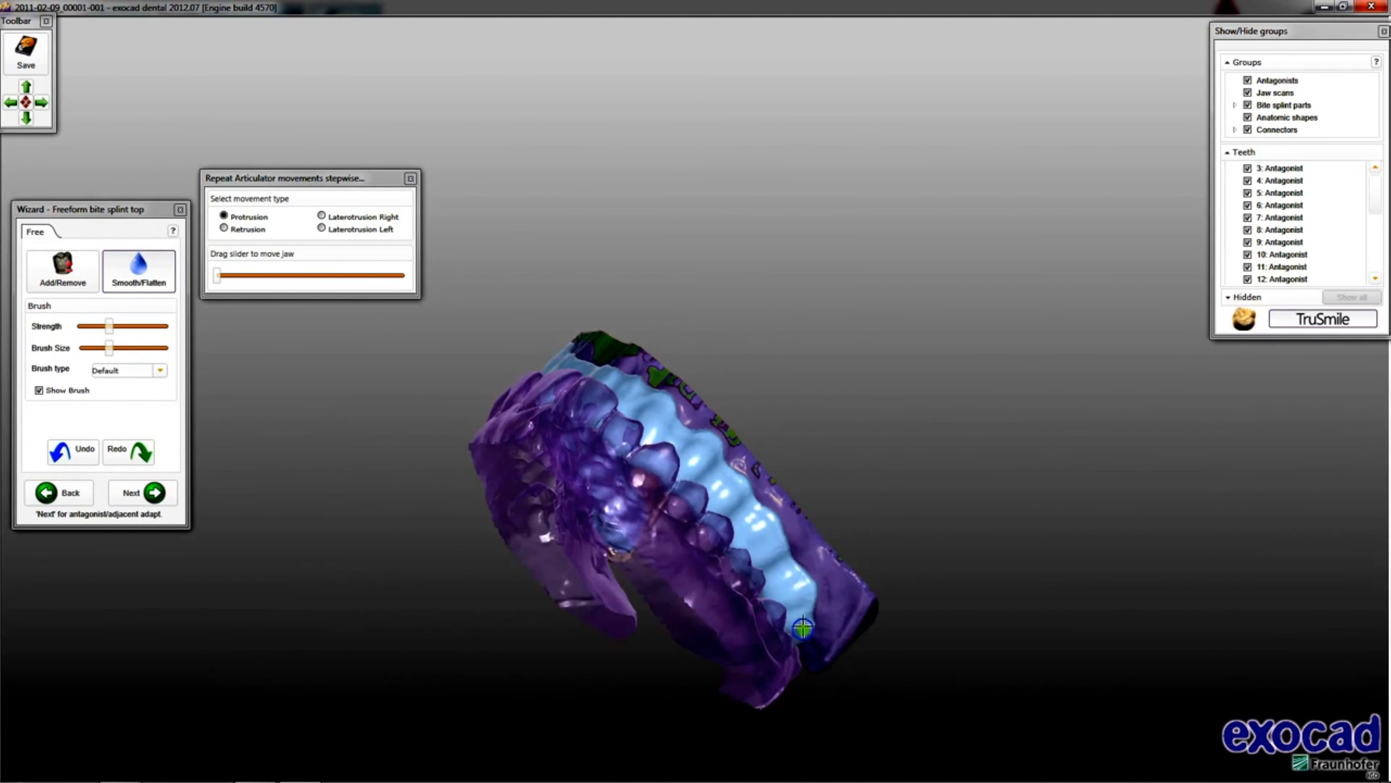
pyautogui.rightClick(612, 603)
pyautogui.click(1103, 452)
pyautogui.moveTo(398, 520); pyautogui.dragTo(565, 581, button='right')
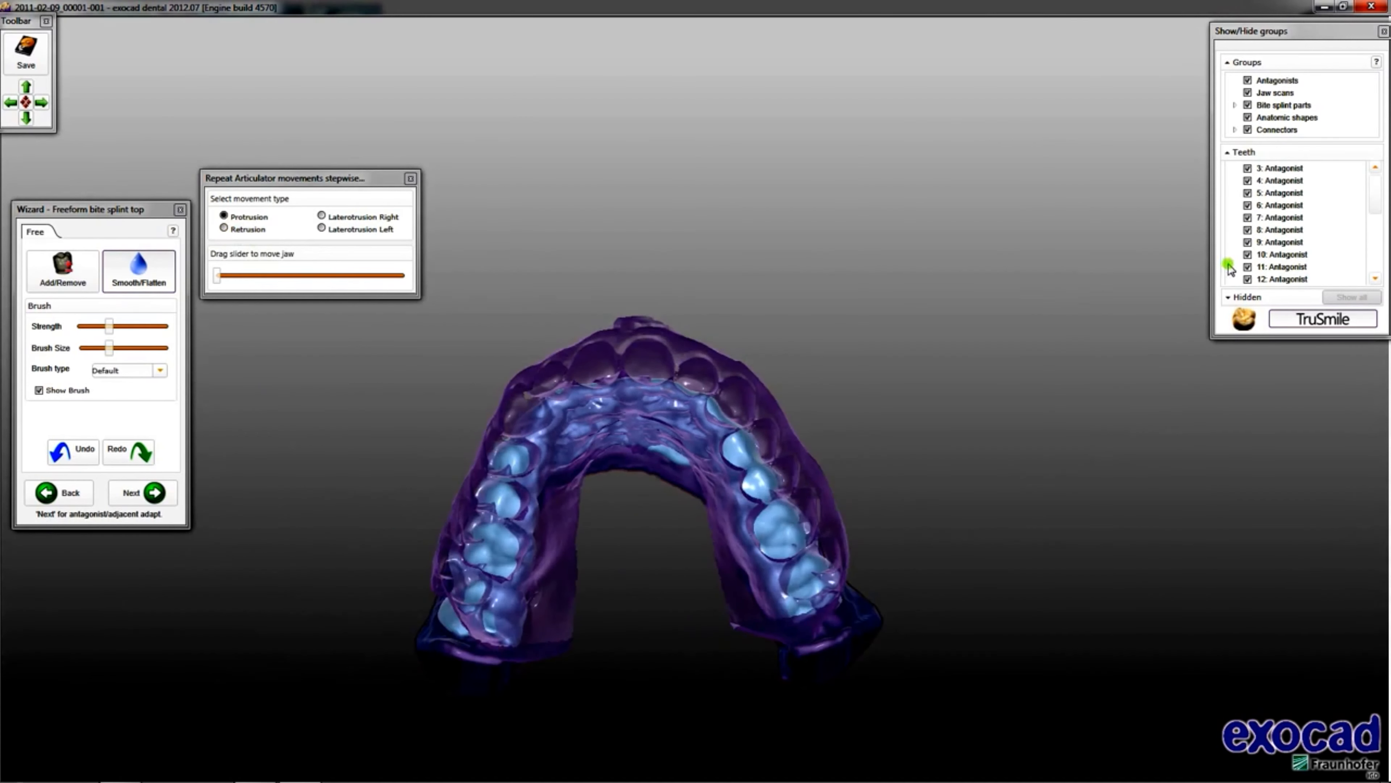
pyautogui.click(1247, 169)
pyautogui.click(1248, 181)
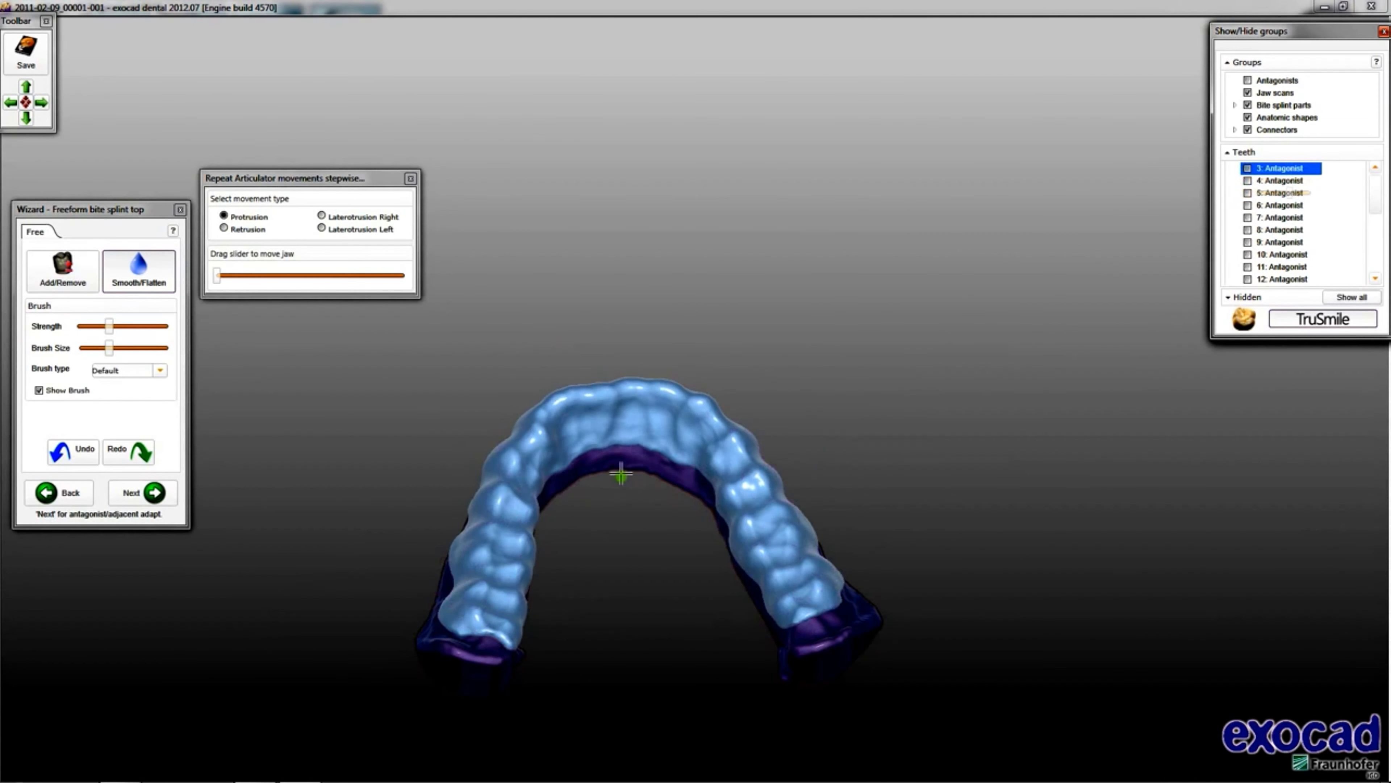
# Raise the smoothing brush's strength and size to nearly their maximum and smooth the splint's front and side biting surfaces.
pyautogui.click(480, 595)
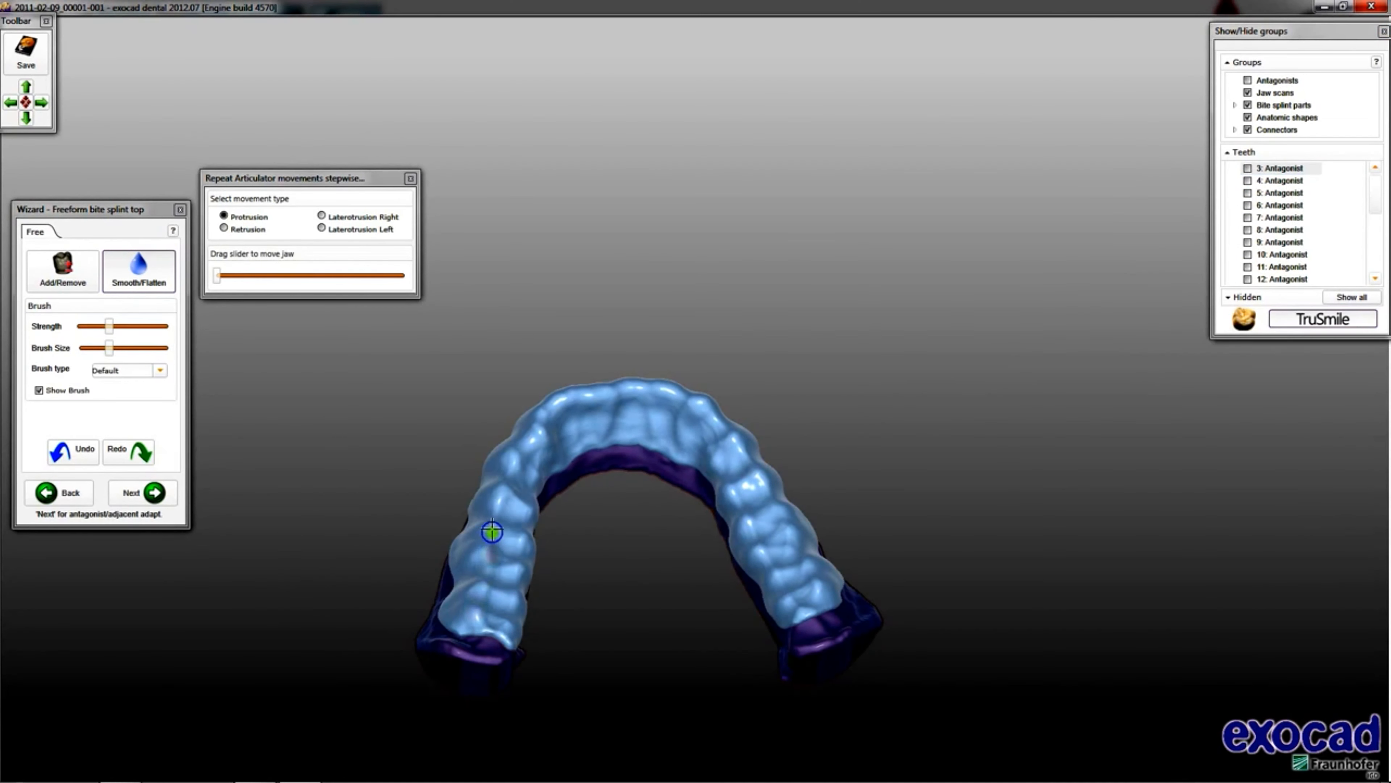
pyautogui.click(161, 324)
pyautogui.moveTo(109, 348); pyautogui.dragTo(157, 348)
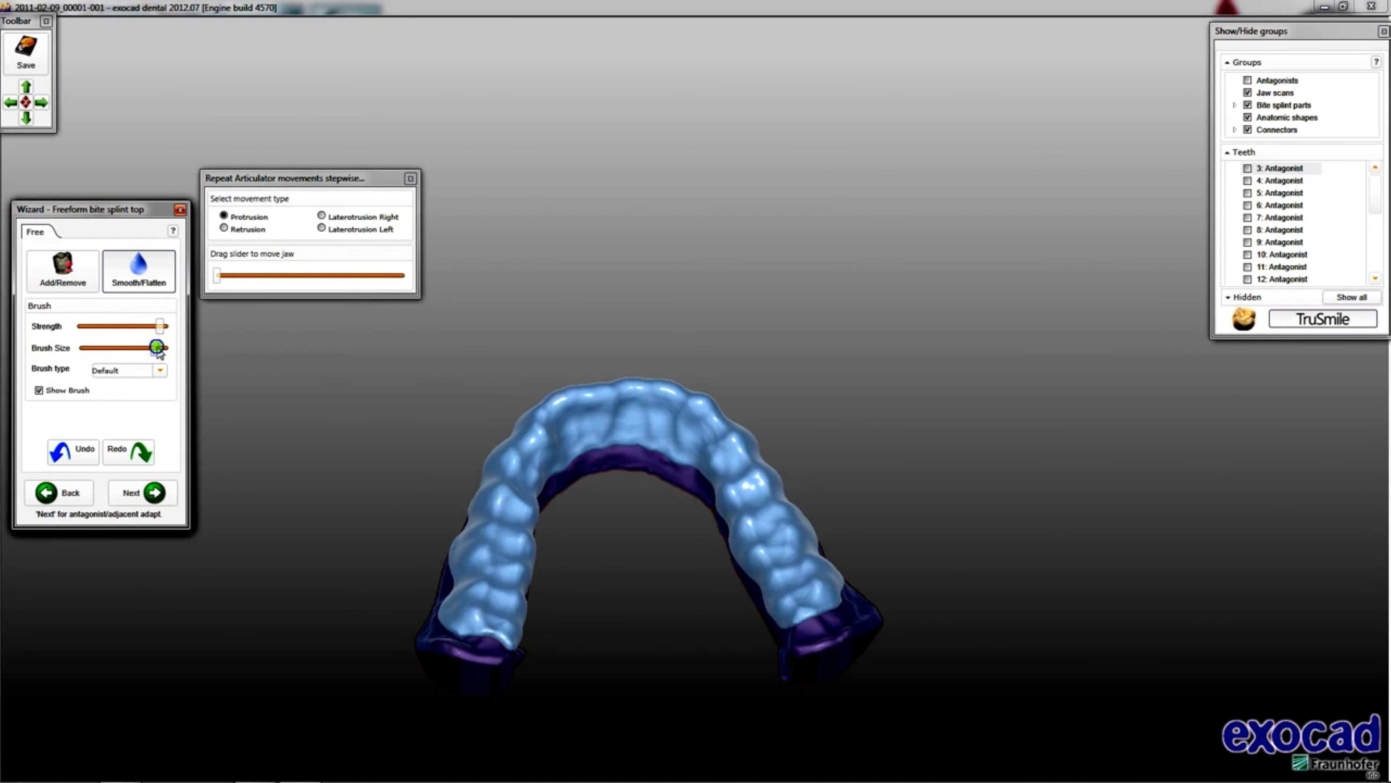
pyautogui.moveTo(719, 437)
pyautogui.mouseDown()
pyautogui.moveTo(802, 591)
pyautogui.moveTo(713, 456)
pyautogui.moveTo(661, 411)
pyautogui.moveTo(571, 424)
pyautogui.moveTo(506, 603)
pyautogui.moveTo(479, 567)
pyautogui.moveTo(533, 447)
pyautogui.moveTo(573, 403)
pyautogui.mouseUp()
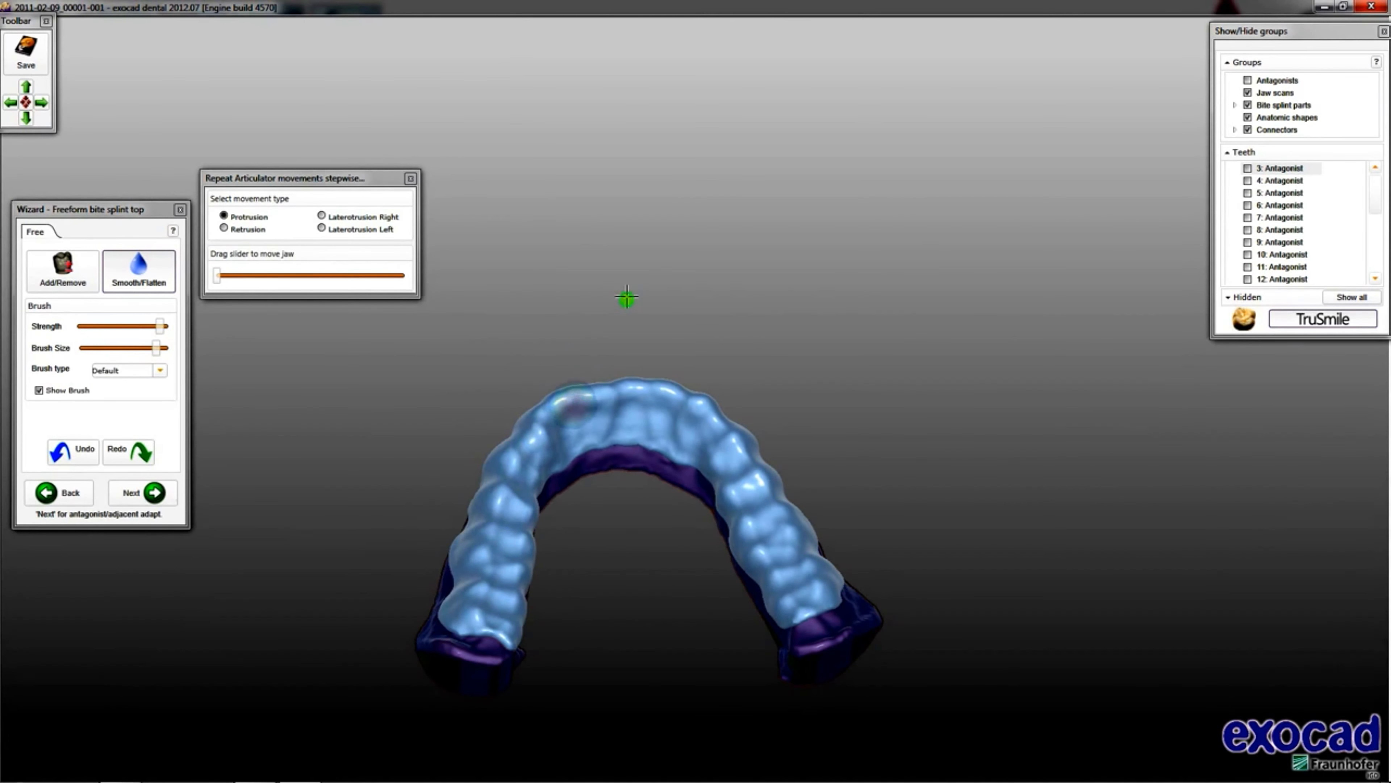
pyautogui.moveTo(627, 298); pyautogui.dragTo(630, 305, button='right')
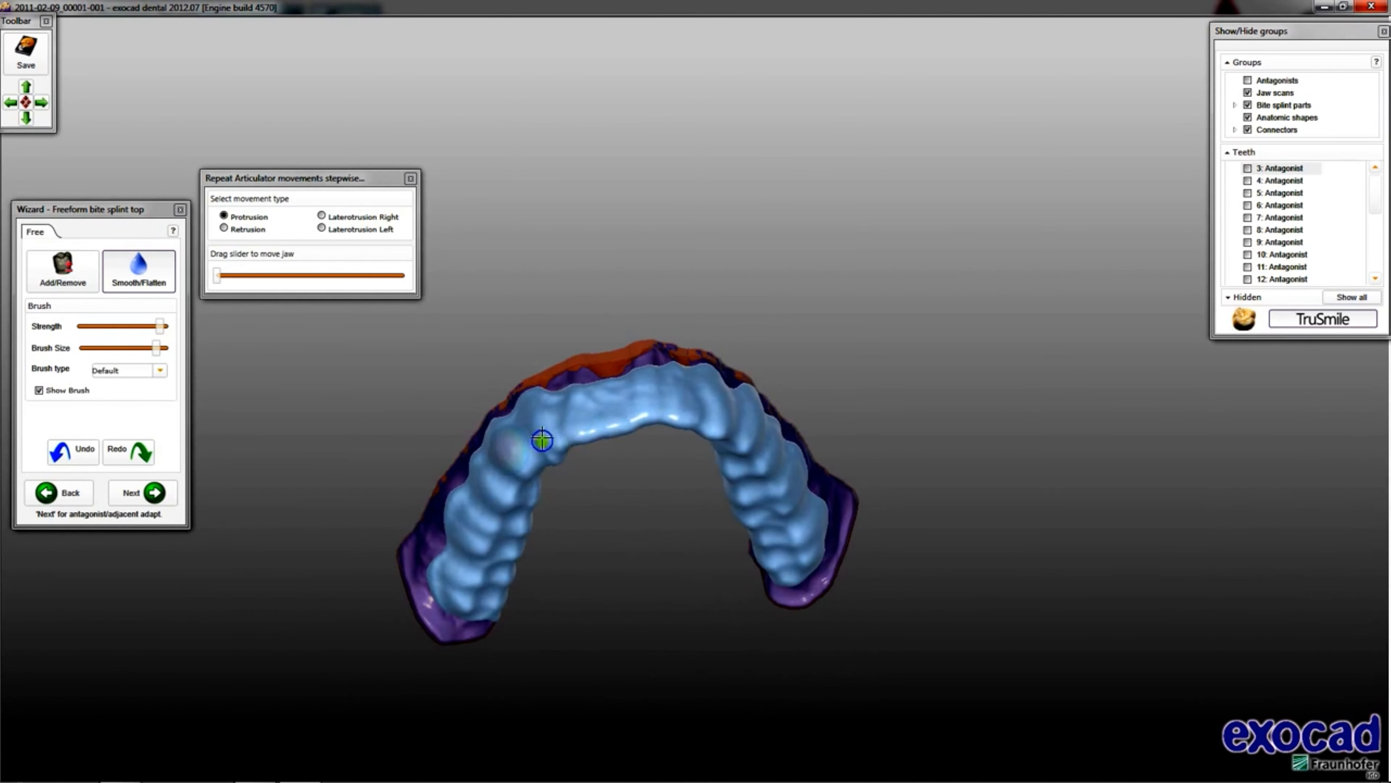
pyautogui.moveTo(542, 440)
pyautogui.mouseDown()
pyautogui.moveTo(608, 416)
pyautogui.moveTo(729, 434)
pyautogui.moveTo(805, 539)
pyautogui.moveTo(740, 482)
pyautogui.moveTo(552, 462)
pyautogui.moveTo(495, 548)
pyautogui.mouseUp()
pyautogui.moveTo(608, 562)
pyautogui.mouseDown(button='right')
pyautogui.moveTo(591, 636)
pyautogui.moveTo(712, 620)
pyautogui.mouseUp(button='right')
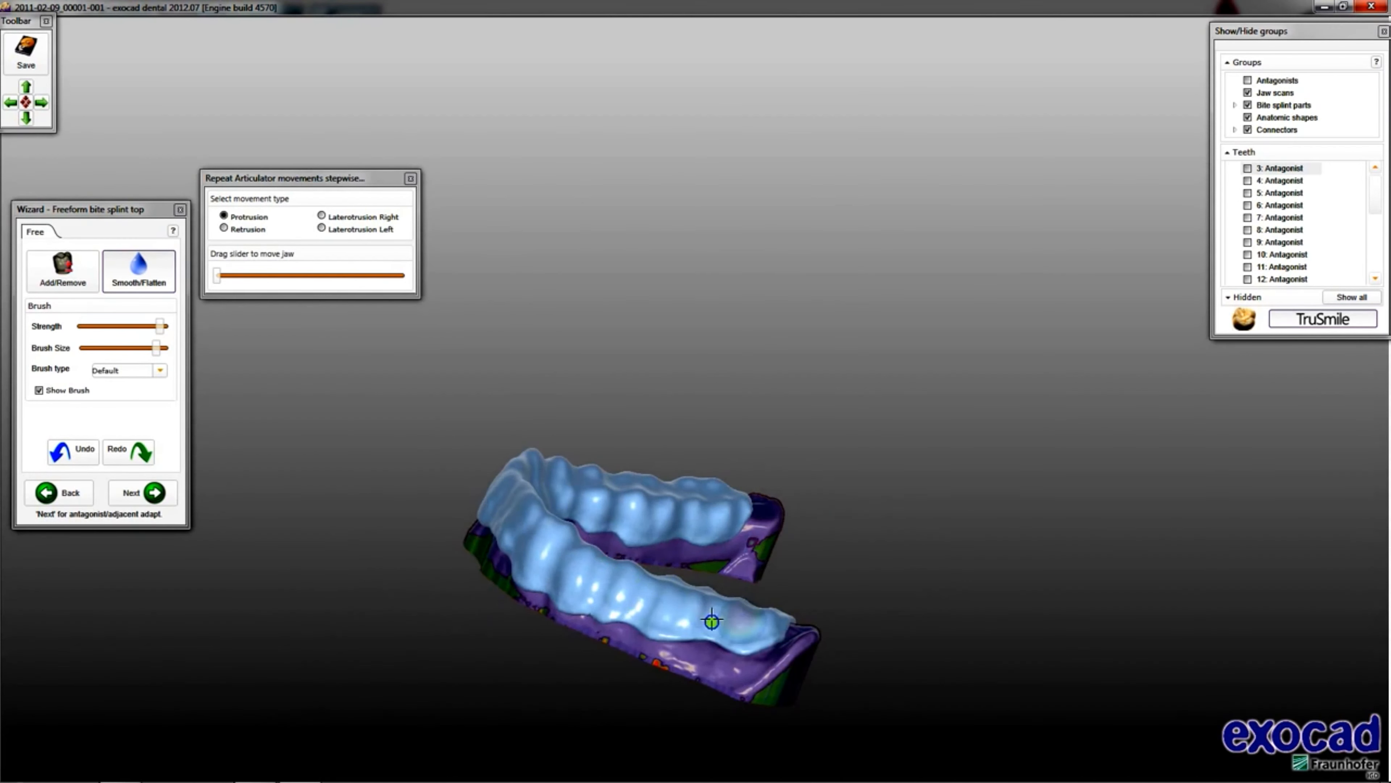
# Preview laterotrusion right, laterotrusion left, retrusion and protrusion against the smoothed splint, and return the jaw to its starting position.
pyautogui.click(322, 216)
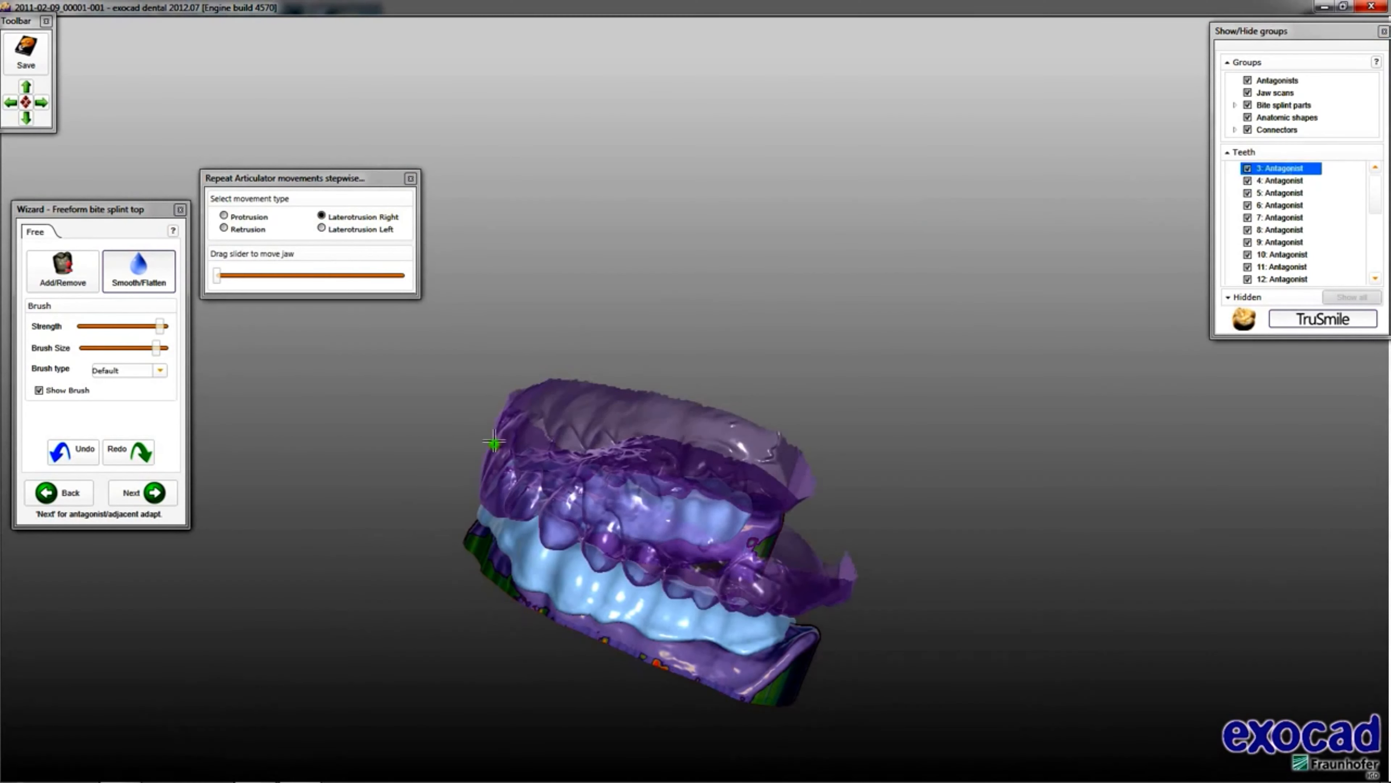
pyautogui.click(322, 229)
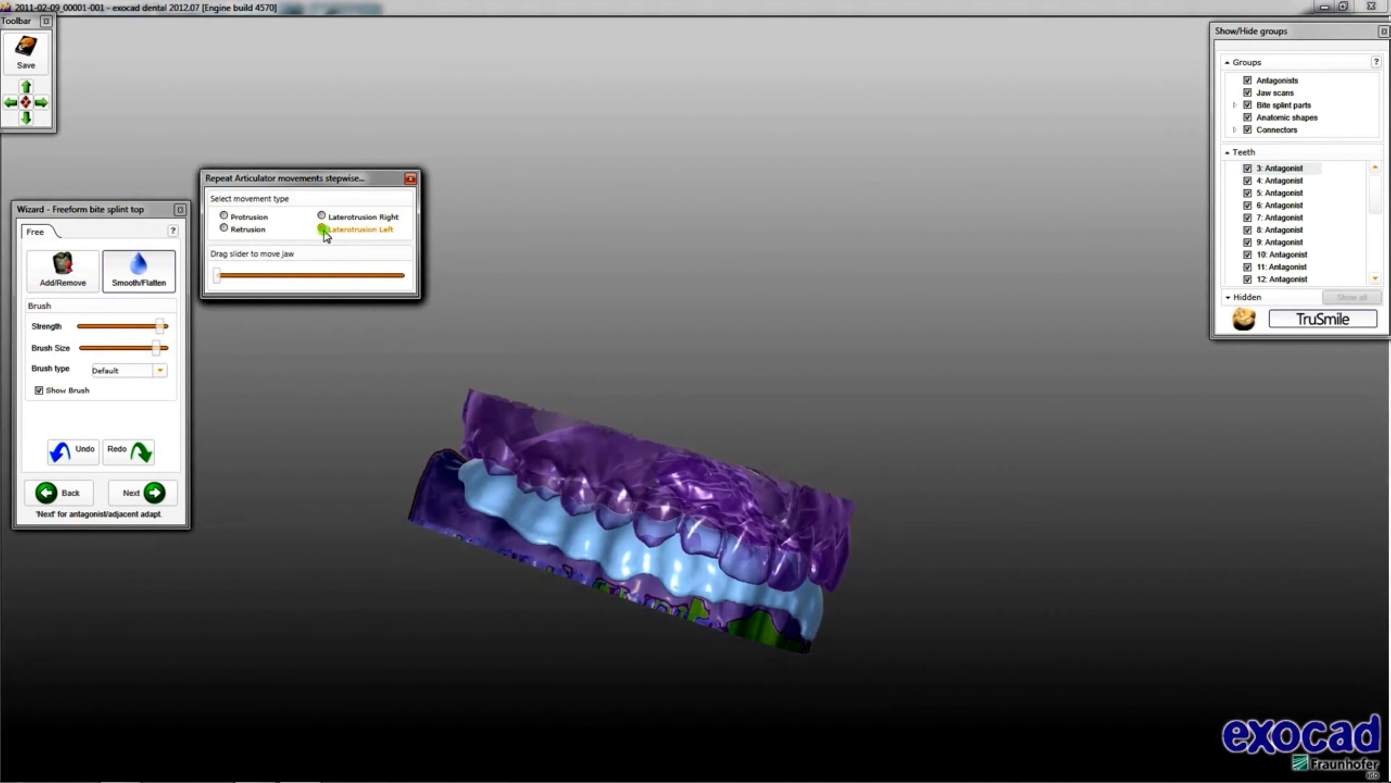
pyautogui.moveTo(235, 275); pyautogui.dragTo(237, 277)
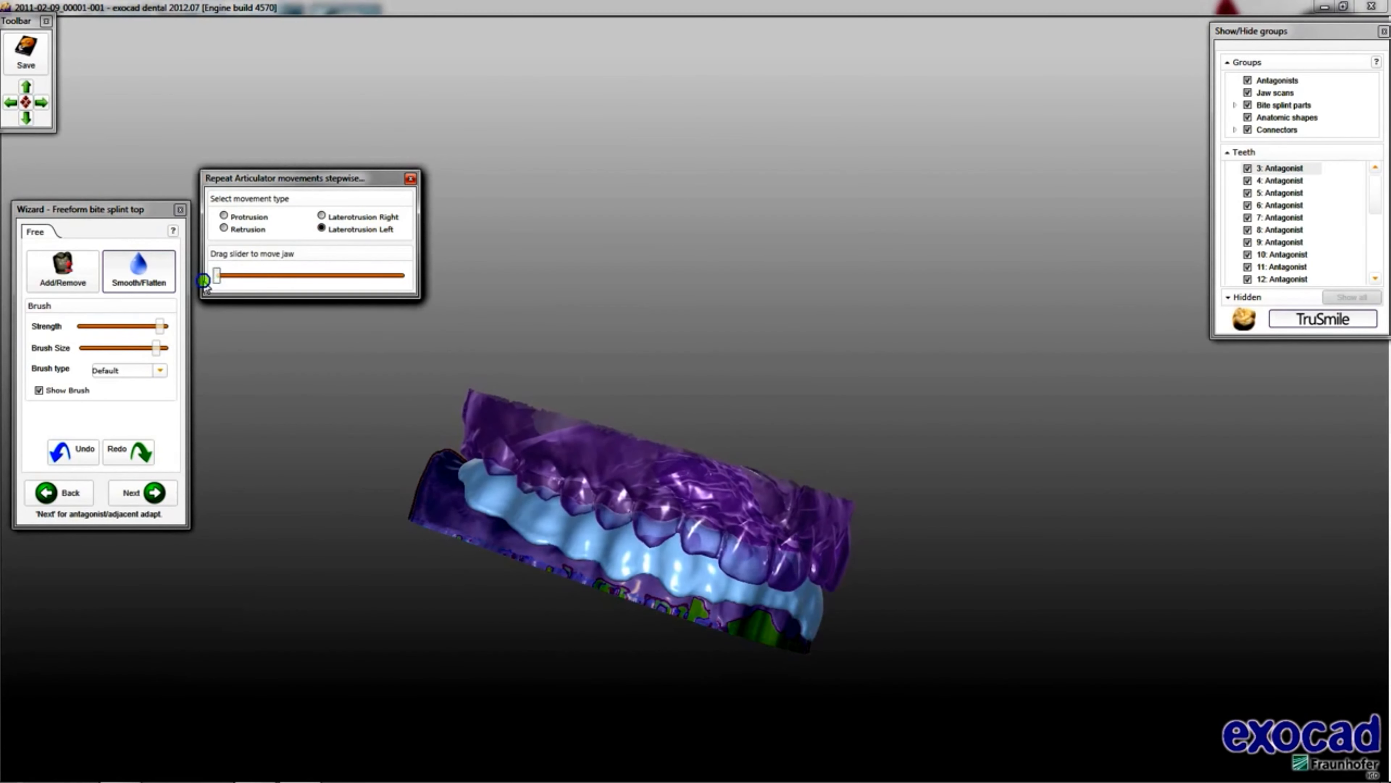
pyautogui.click(224, 228)
pyautogui.moveTo(219, 276); pyautogui.dragTo(264, 277)
pyautogui.click(224, 216)
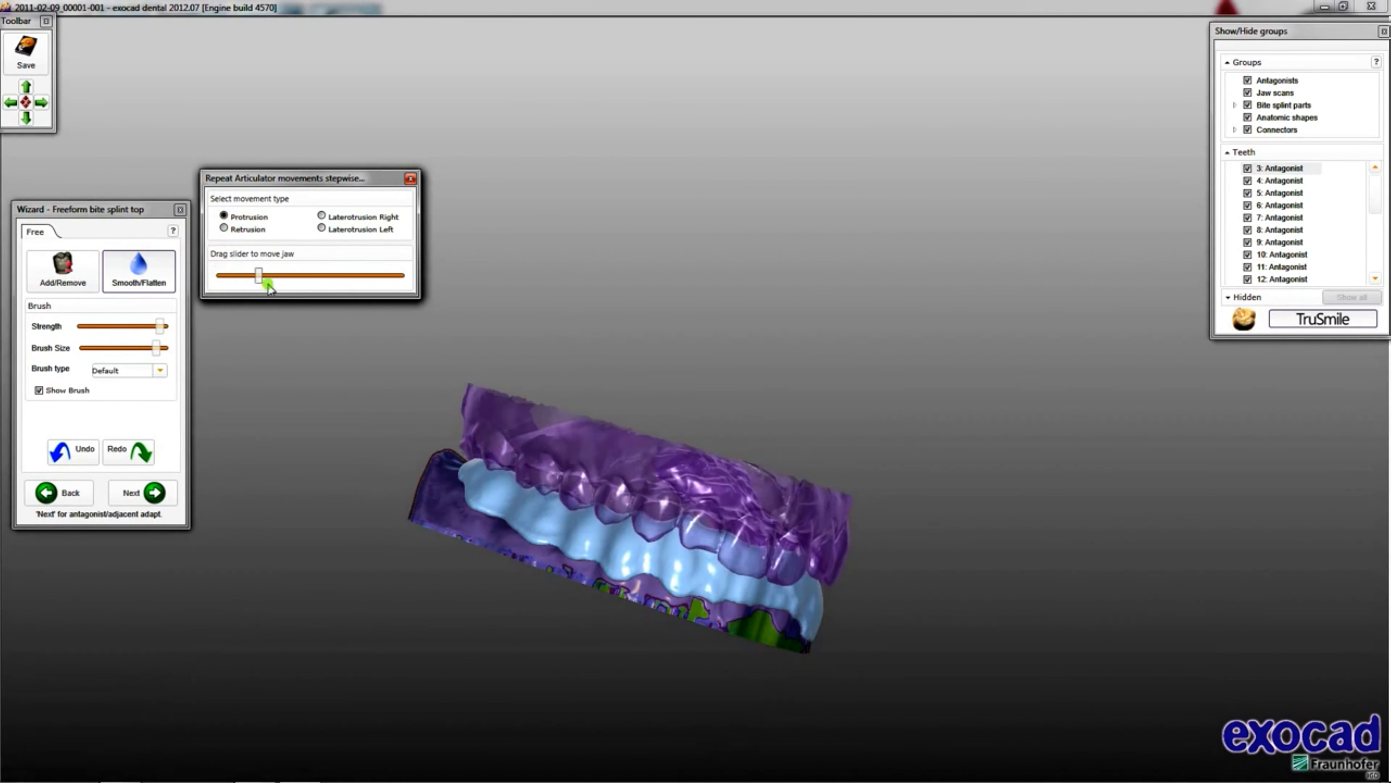
pyautogui.moveTo(509, 356); pyautogui.dragTo(475, 315, button='right')
pyautogui.moveTo(264, 276); pyautogui.dragTo(192, 274)
# Proceed to antagonist adaptation, set the anatomic parts distance to -0.06 mm and cut the intersections with dynamic occlusion.
pyautogui.click(165, 496)
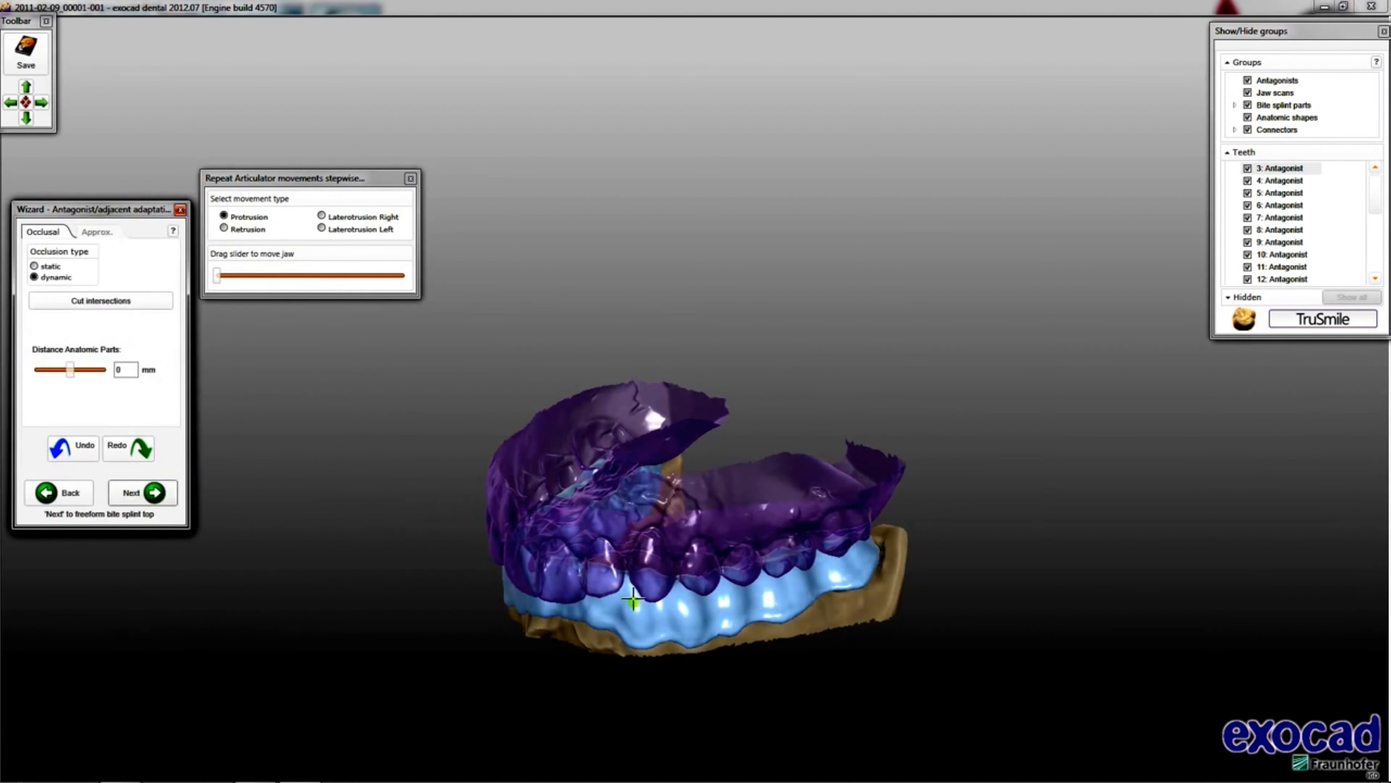
pyautogui.moveTo(355, 432); pyautogui.dragTo(364, 435, button='right')
pyautogui.moveTo(219, 278)
pyautogui.mouseDown()
pyautogui.moveTo(236, 279)
pyautogui.moveTo(208, 287)
pyautogui.mouseUp()
pyautogui.moveTo(77, 376); pyautogui.dragTo(70, 378)
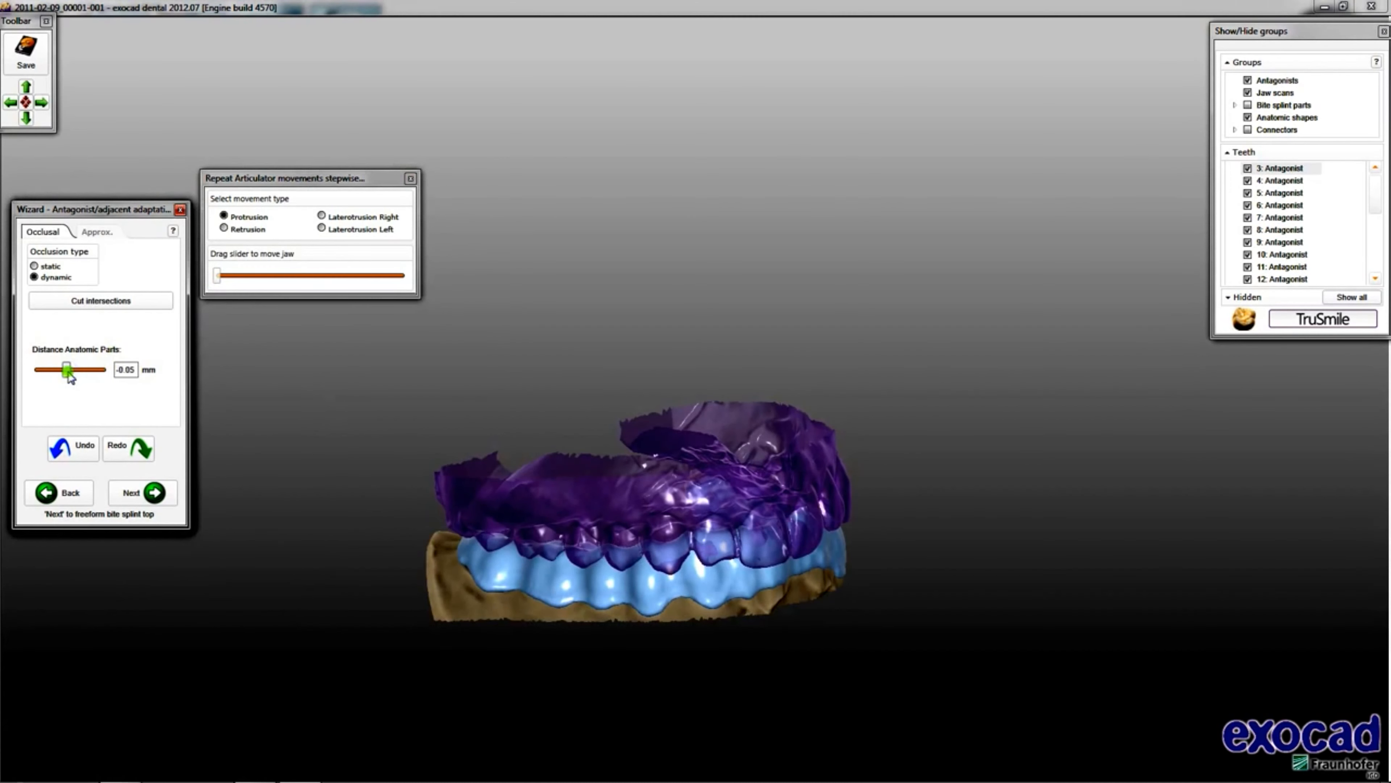
pyautogui.click(63, 306)
pyautogui.click(80, 300)
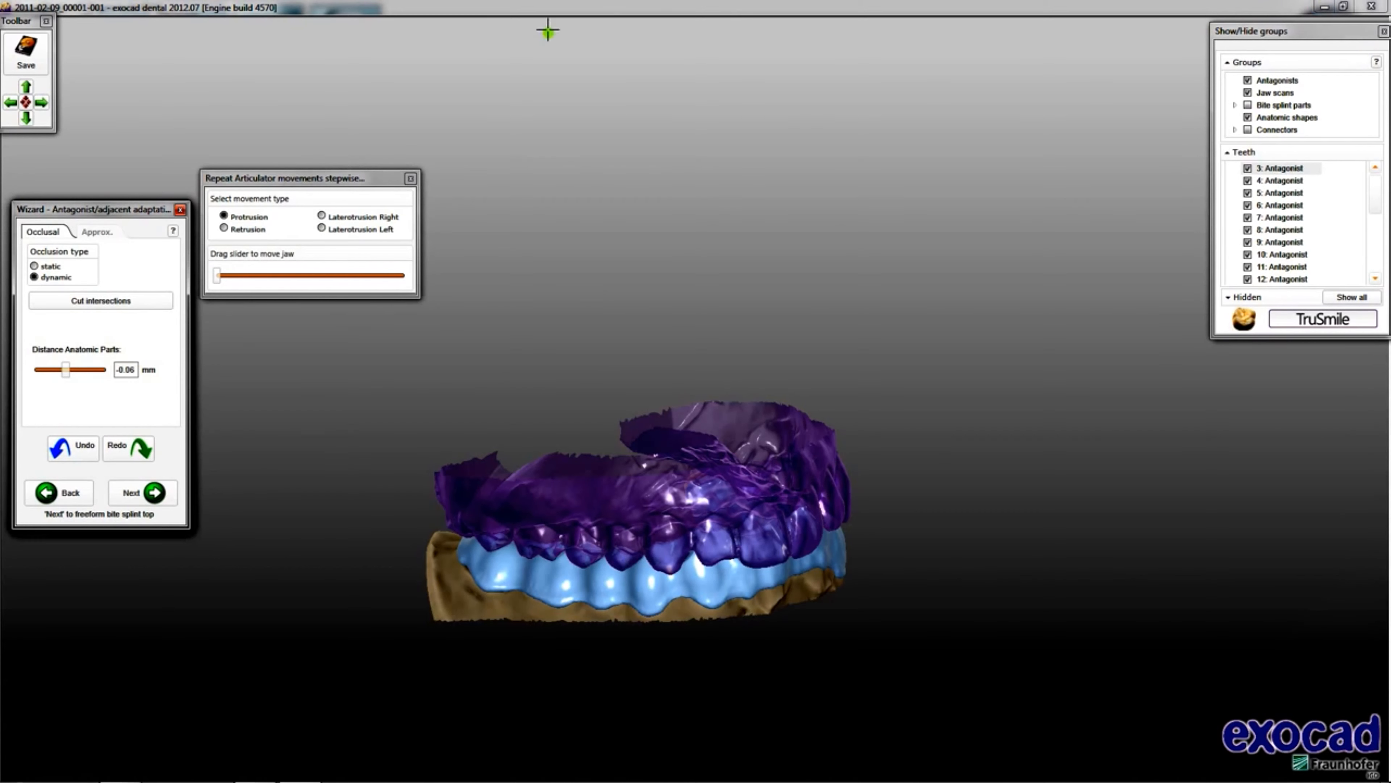
# Return to freeforming the adapted splint top and smooth its cut surfaces with Smooth/Flatten at maximum brush strength and size.
pyautogui.click(155, 493)
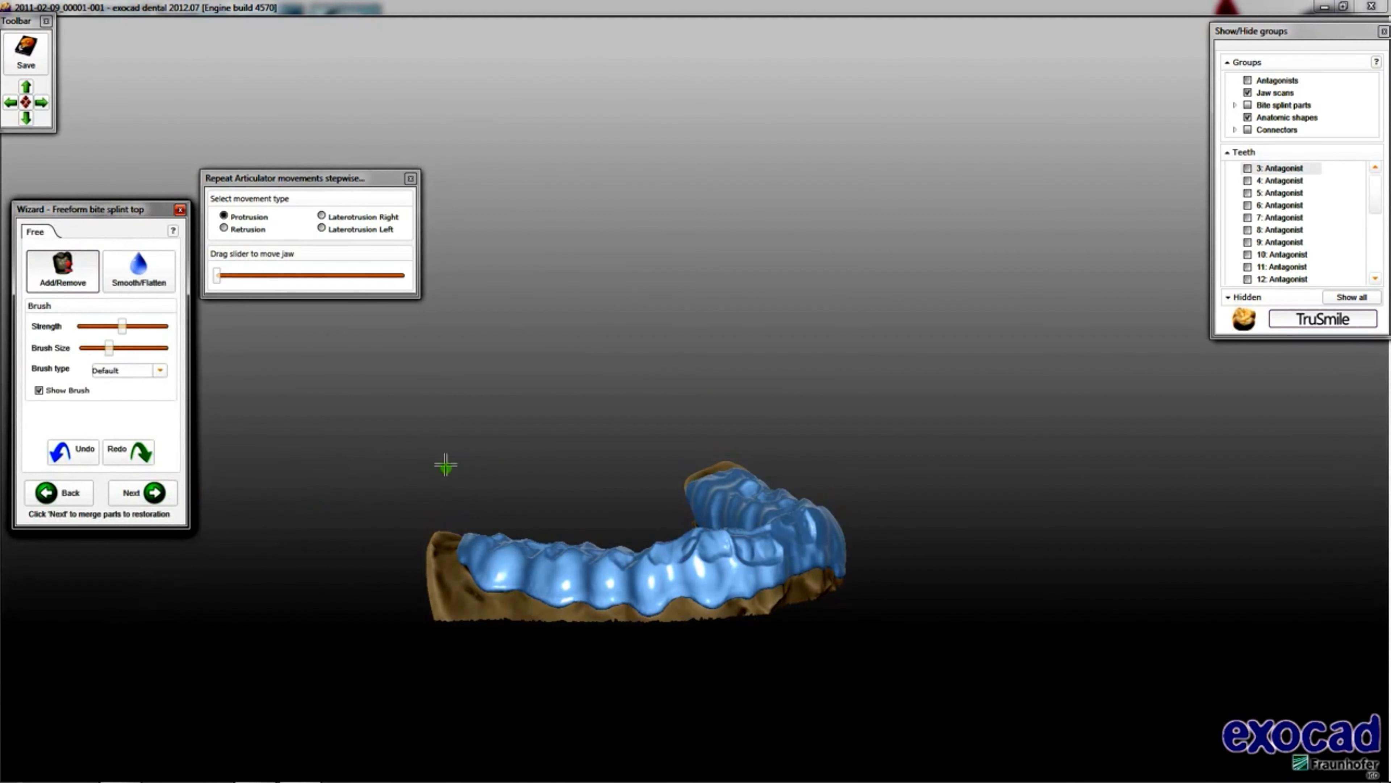
pyautogui.moveTo(857, 385); pyautogui.dragTo(768, 384, button='right')
pyautogui.click(138, 268)
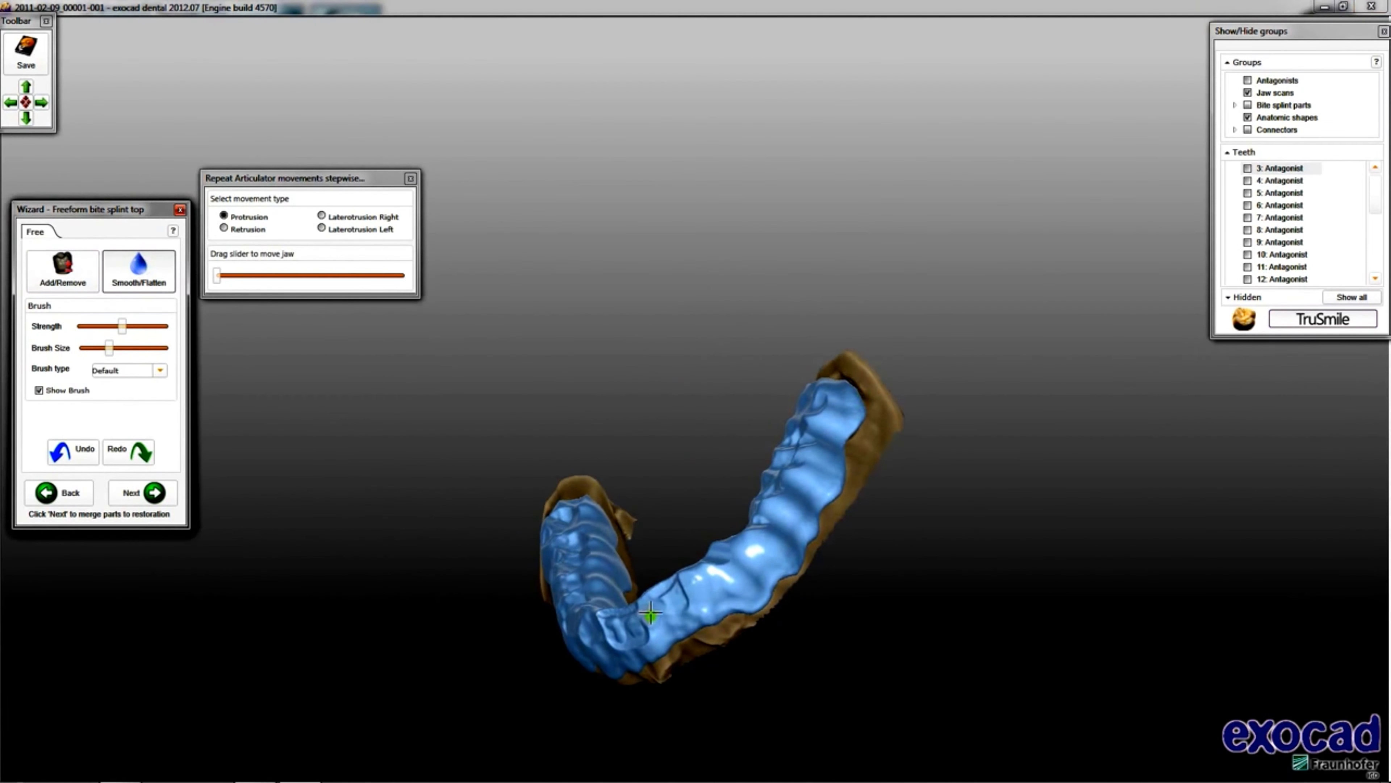
pyautogui.moveTo(776, 569); pyautogui.dragTo(592, 632, button='right')
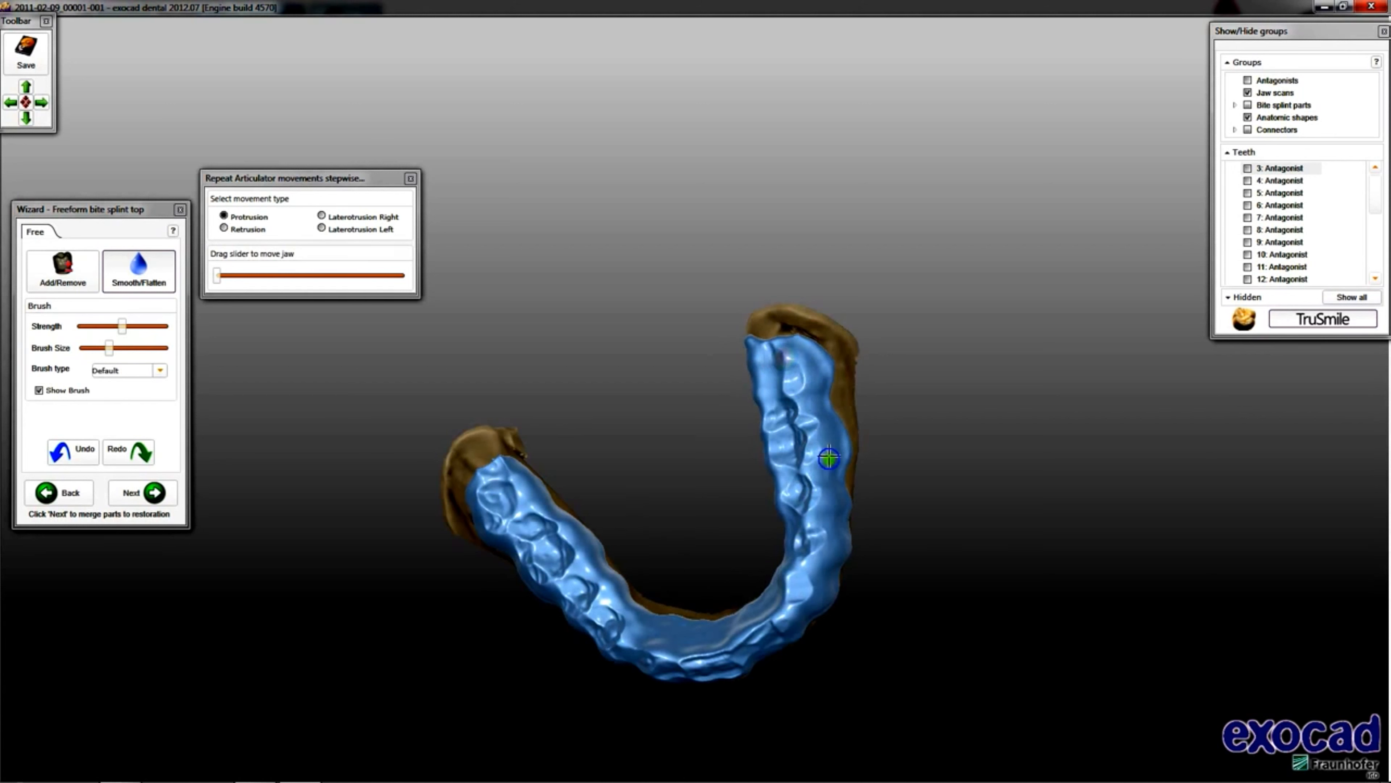
pyautogui.moveTo(109, 347); pyautogui.dragTo(177, 338)
pyautogui.click(167, 326)
pyautogui.moveTo(528, 534)
pyautogui.mouseDown()
pyautogui.moveTo(507, 496)
pyautogui.moveTo(622, 635)
pyautogui.mouseUp()
pyautogui.moveTo(699, 607); pyautogui.dragTo(671, 609, button='right')
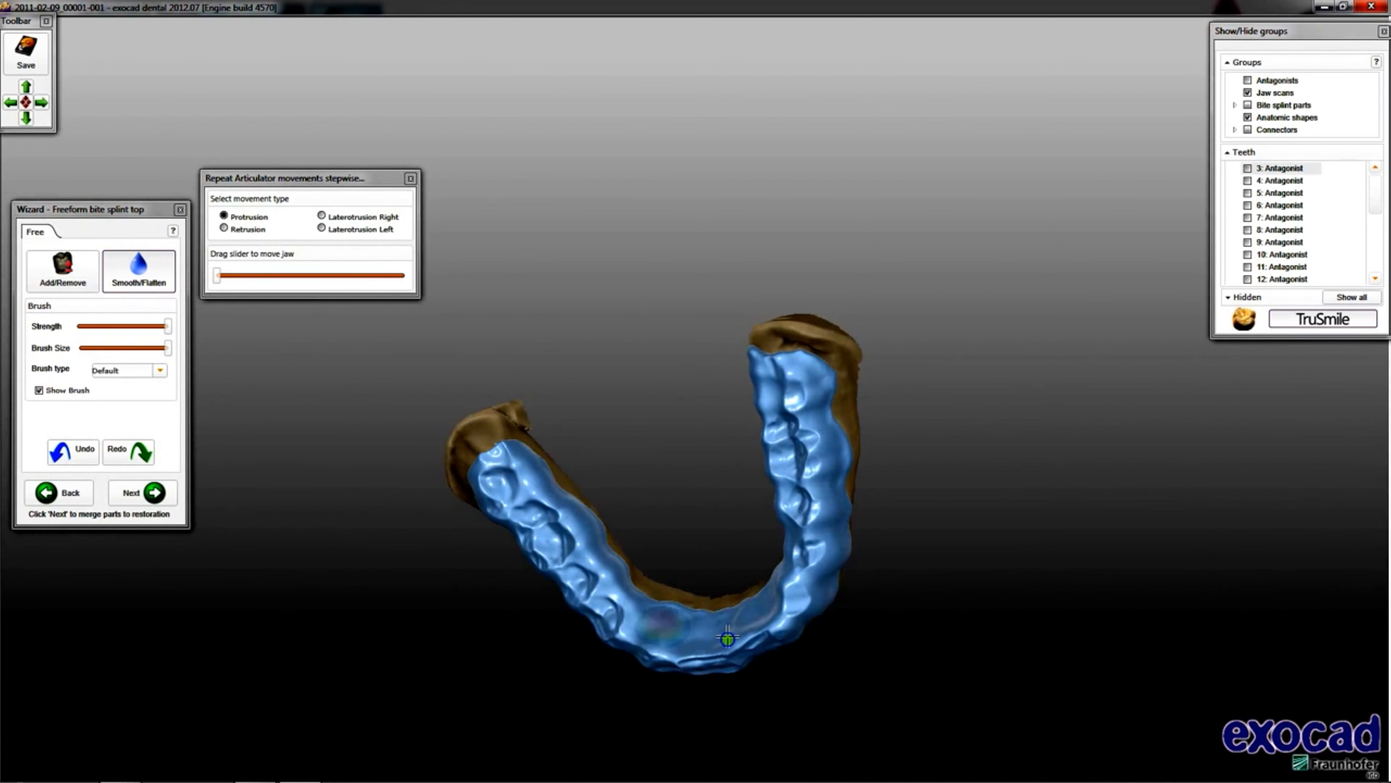
# Merge the splint parts into the final restoration and inspect the merged bite splint from above.
pyautogui.click(158, 500)
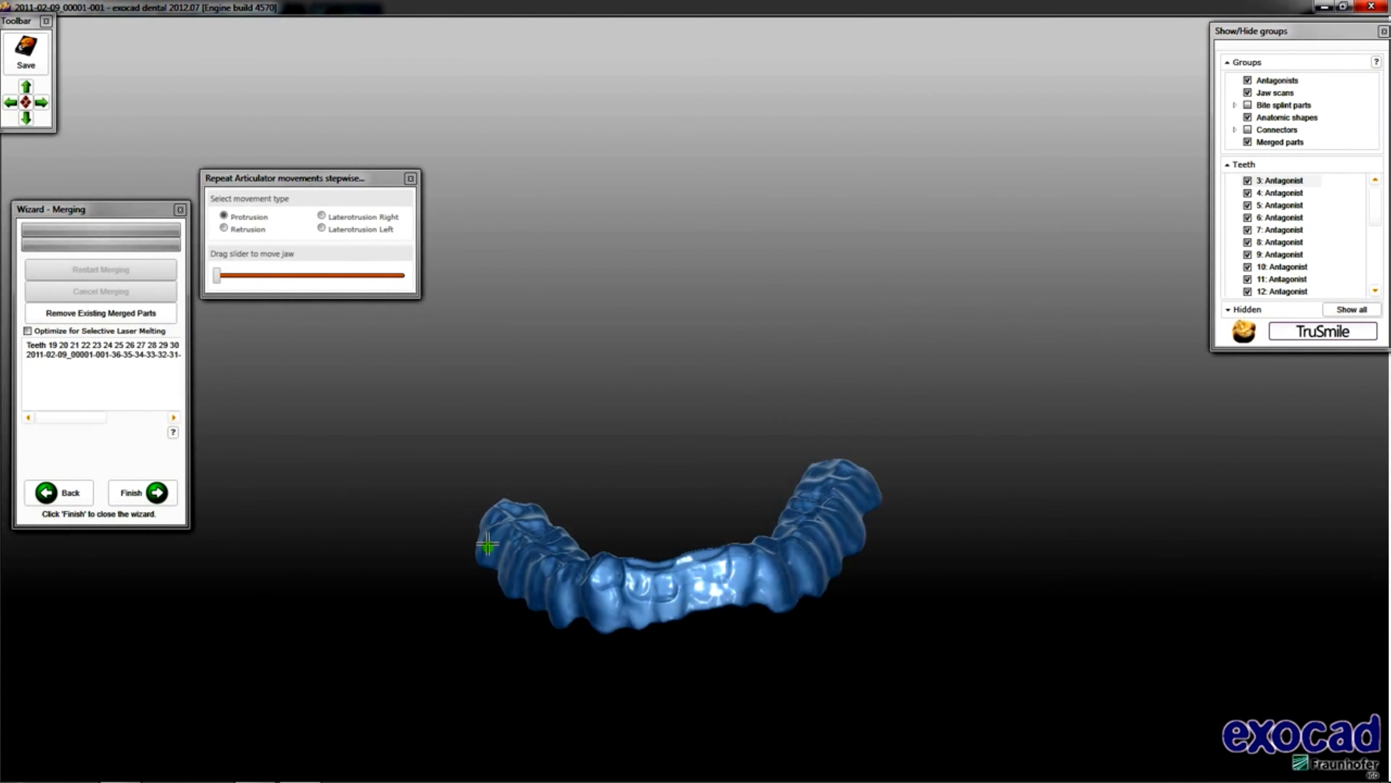
pyautogui.moveTo(445, 568); pyautogui.dragTo(422, 570, button='right')
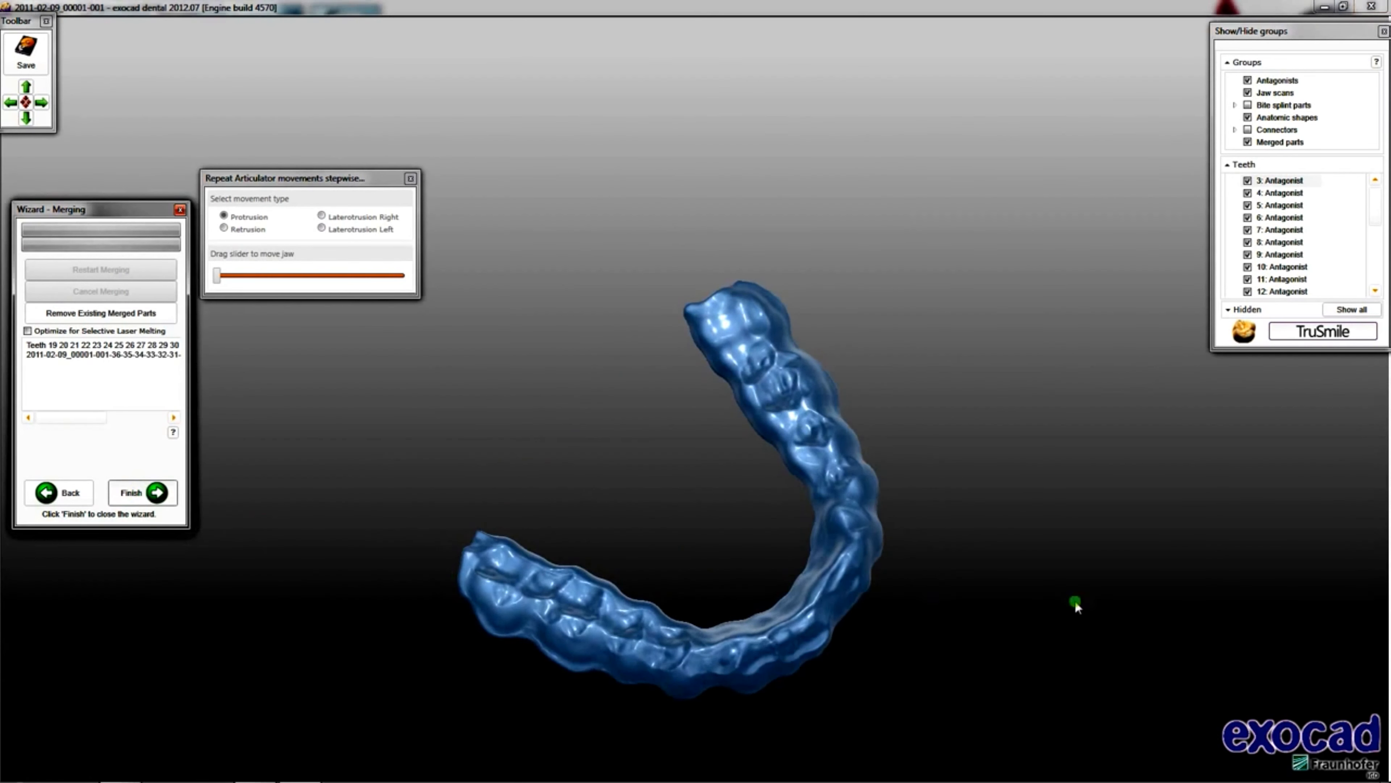